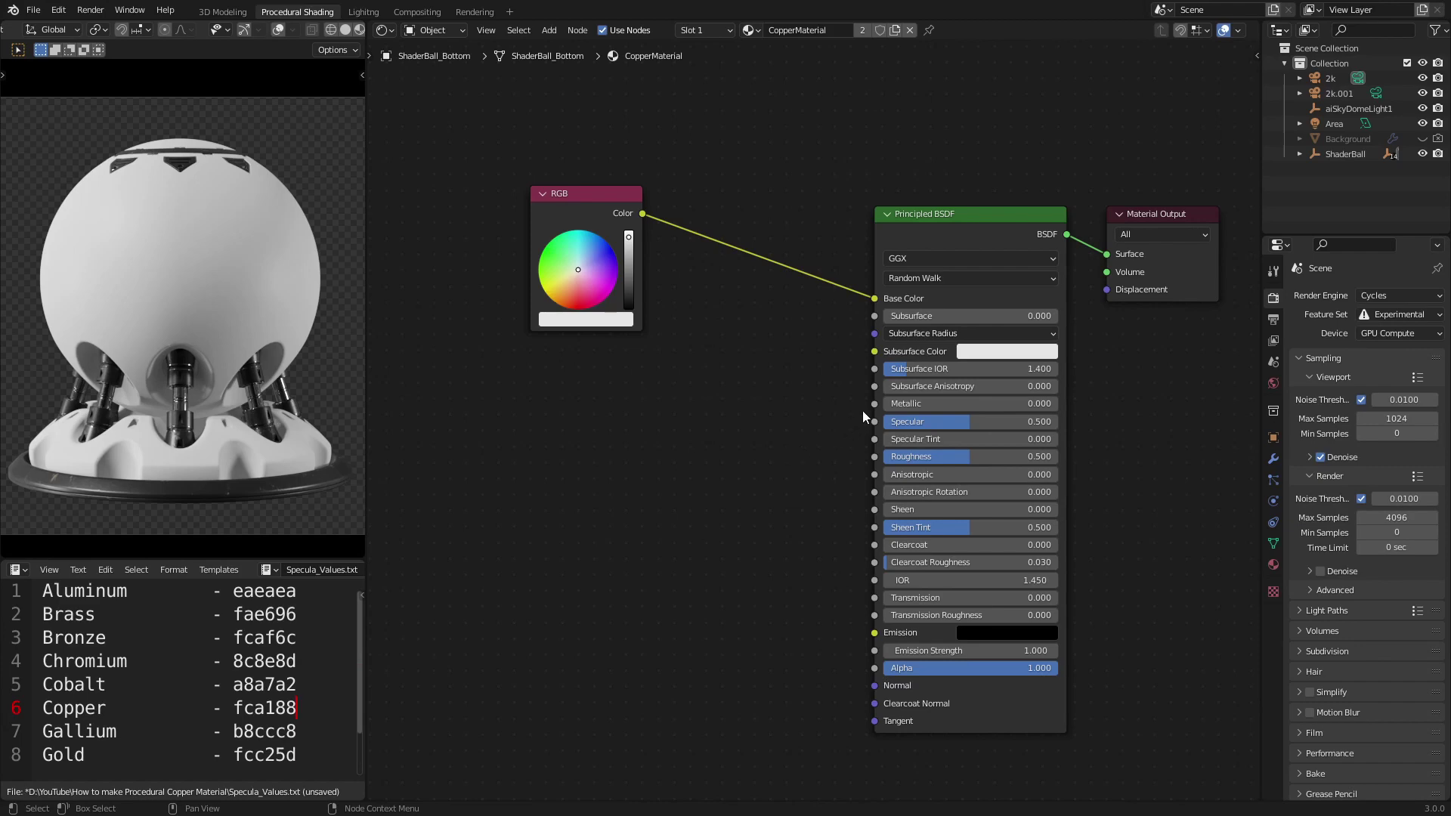
Set the Principled BSDF's Metallic to 1, Specular to 1 and Roughness to 0.1.
left_click_drag(889, 402, 1063, 402)
left_click_drag(970, 422, 1058, 421)
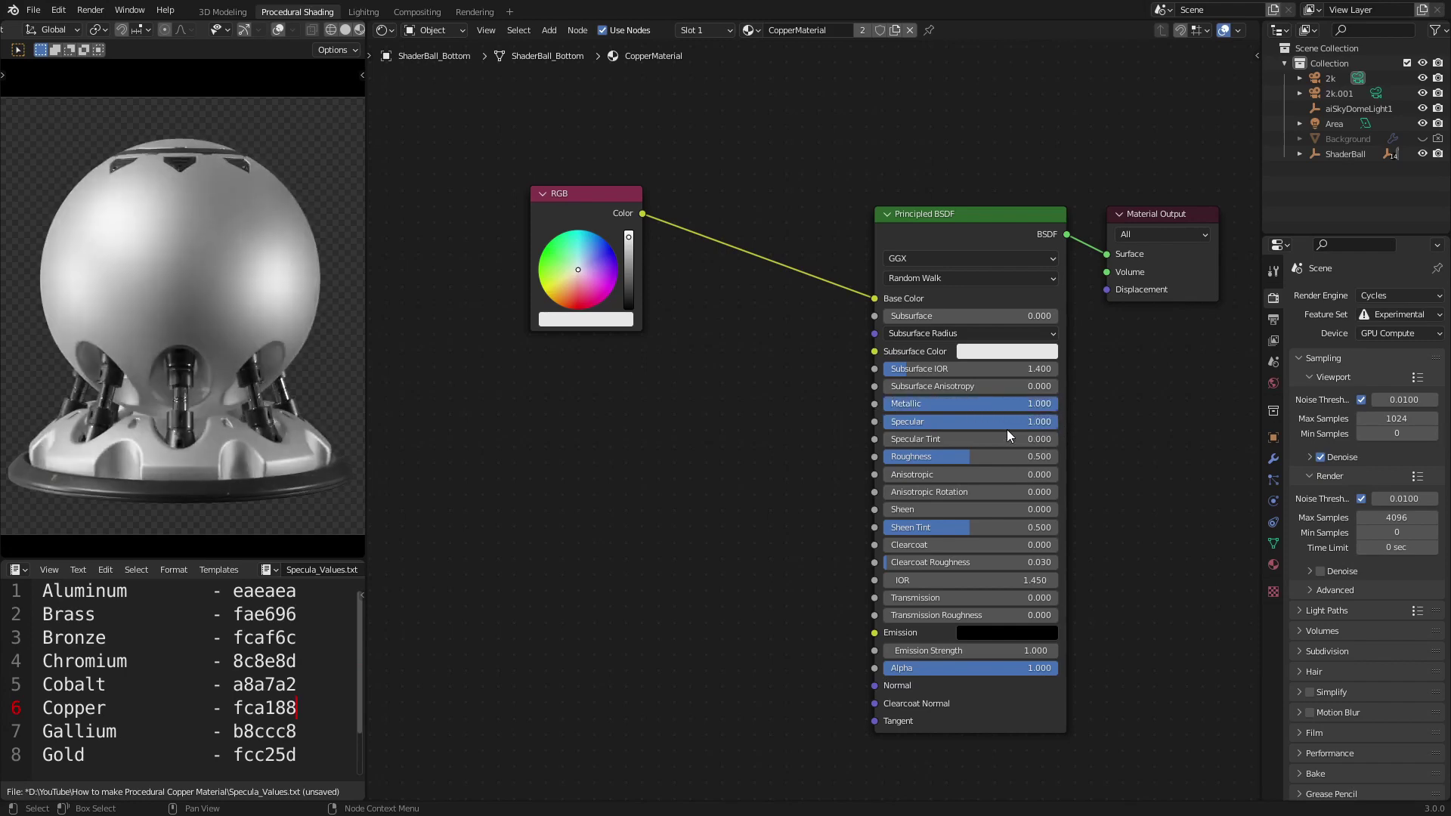
left_click(911, 456)
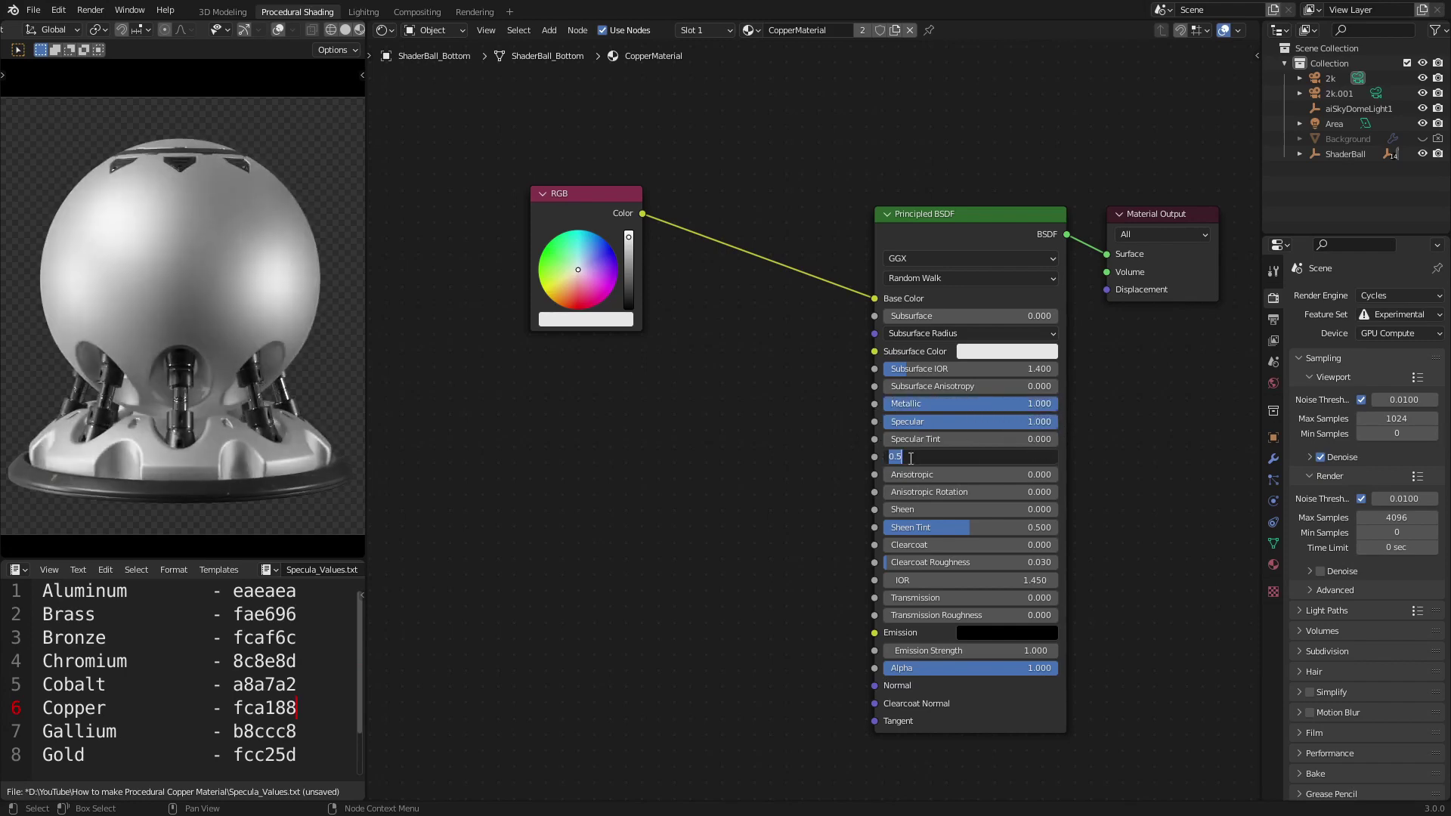
type("0.1")
key("Return")
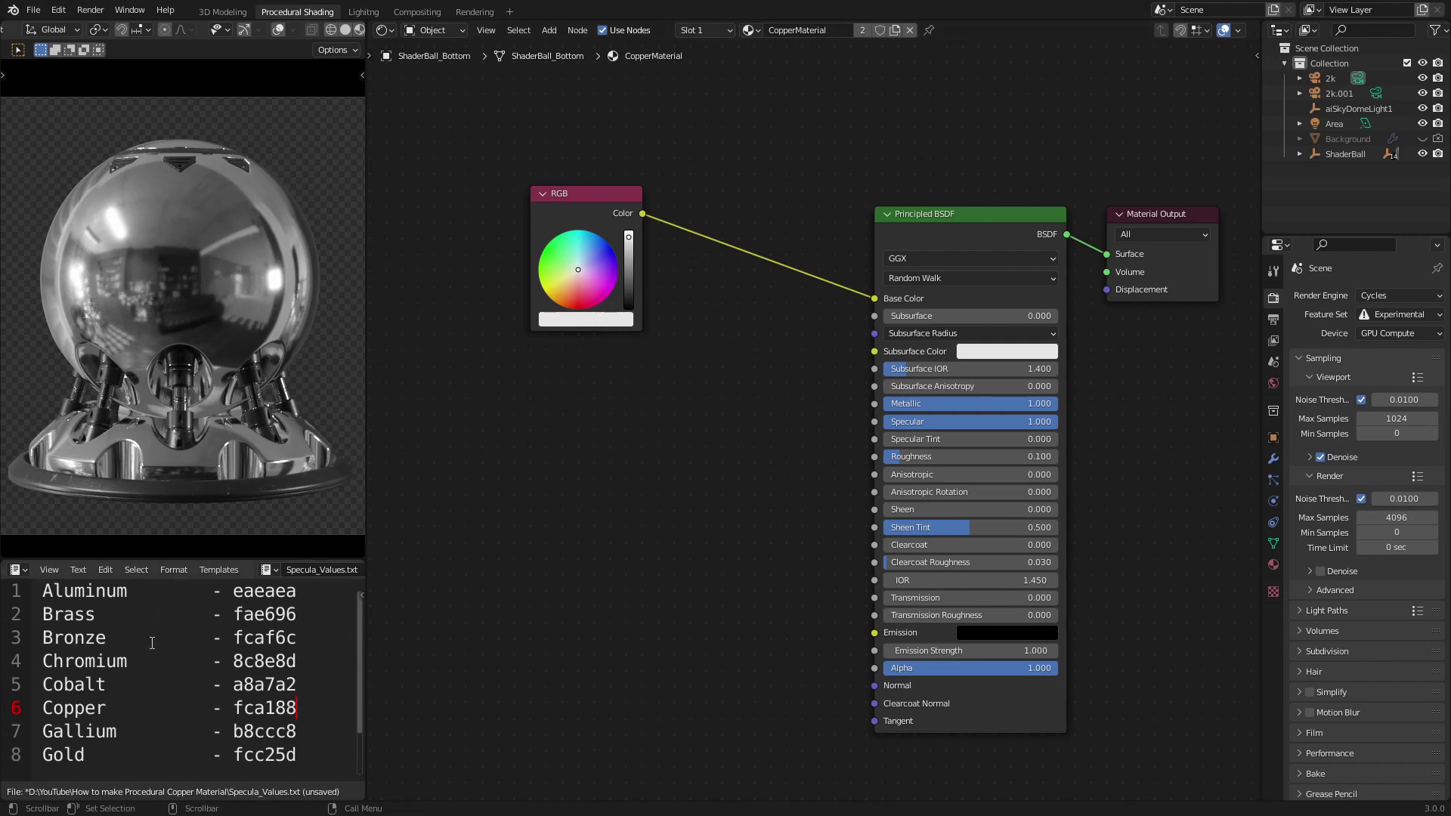
Copy the copper hex value fca188 from the text file into the RGB node's colour.
left_click_drag(285, 710, 233, 712)
key("ctrl+c")
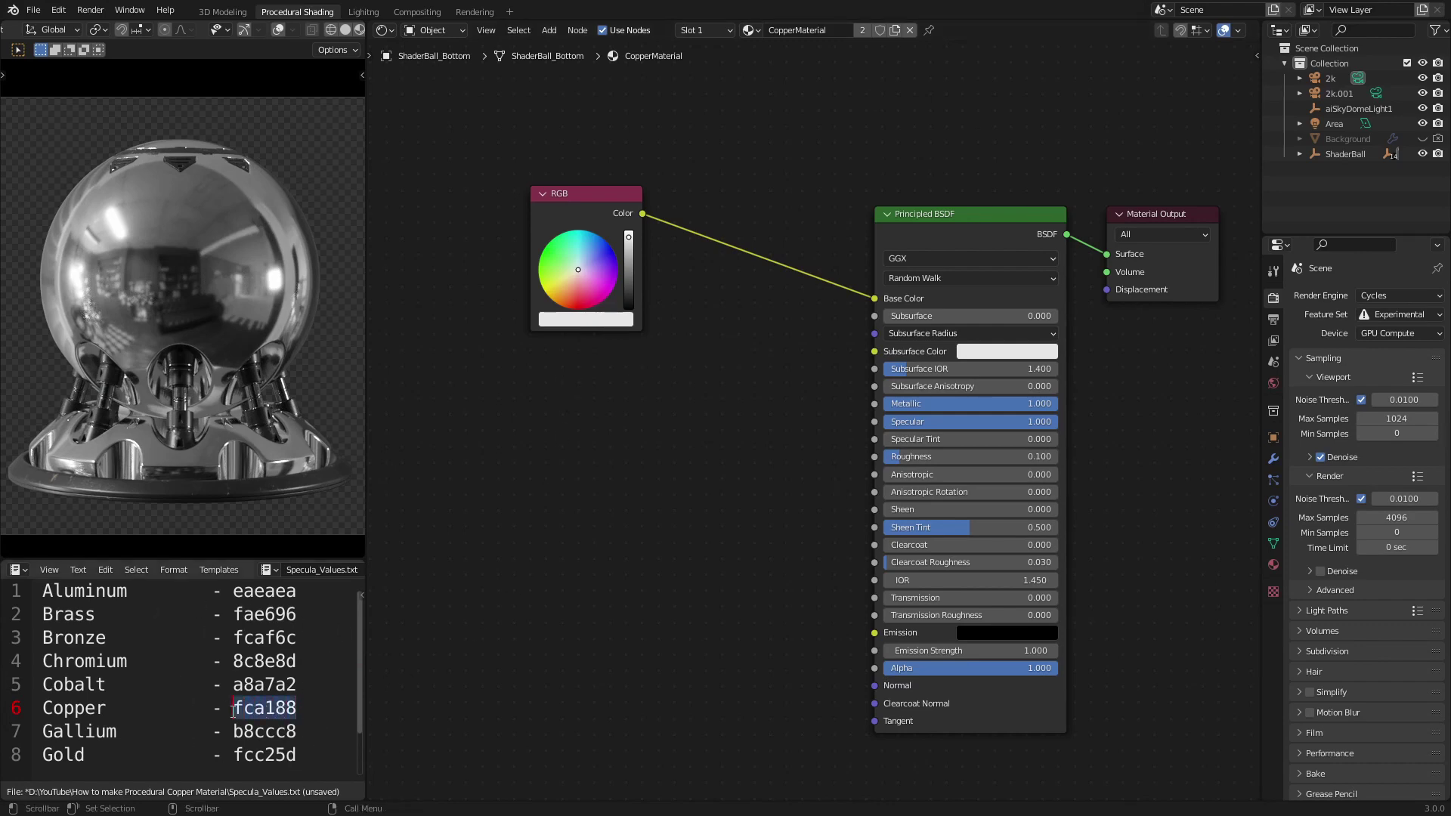
left_click(573, 323)
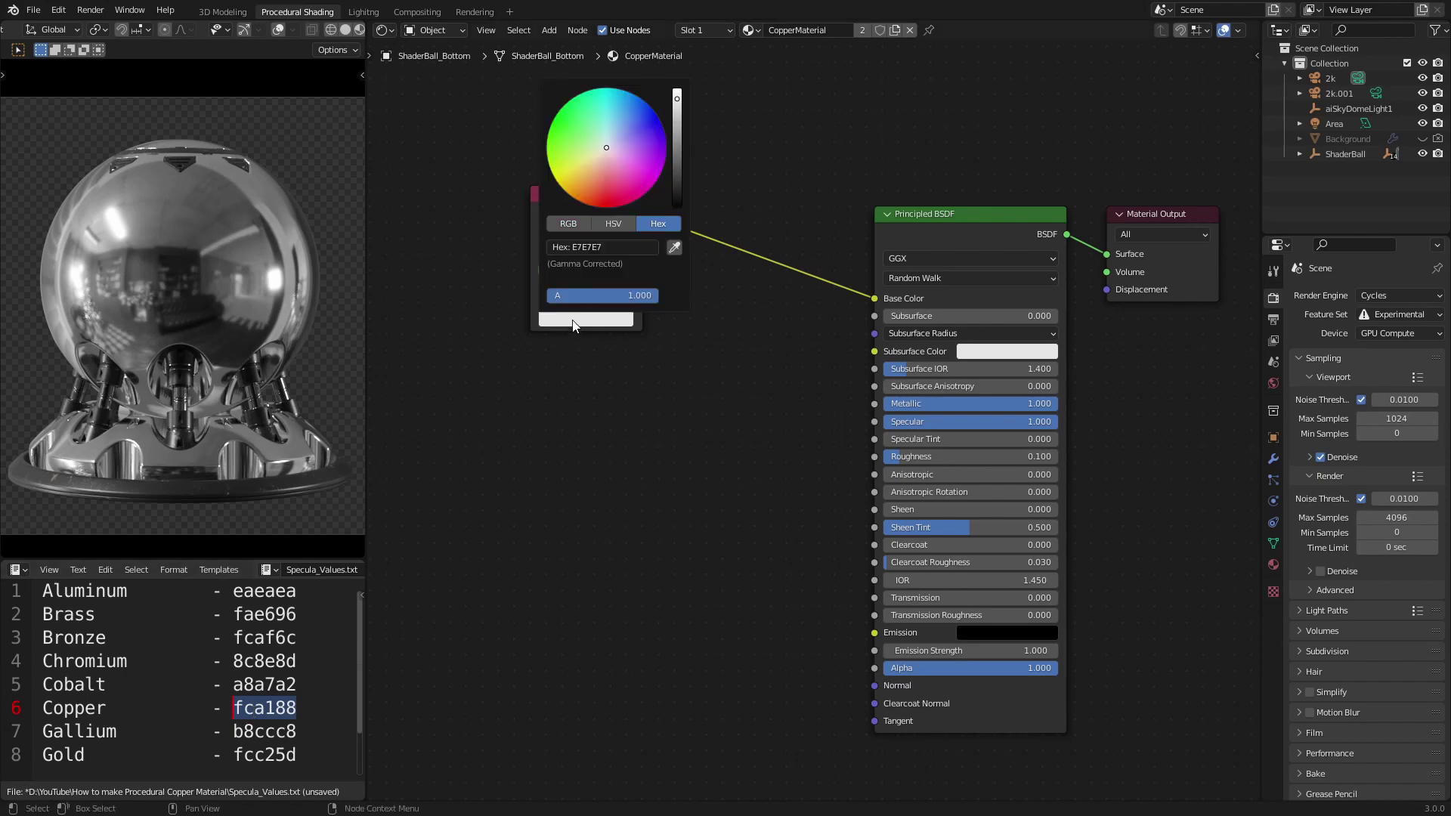
left_click(626, 251)
key("ctrl+v")
key("Return")
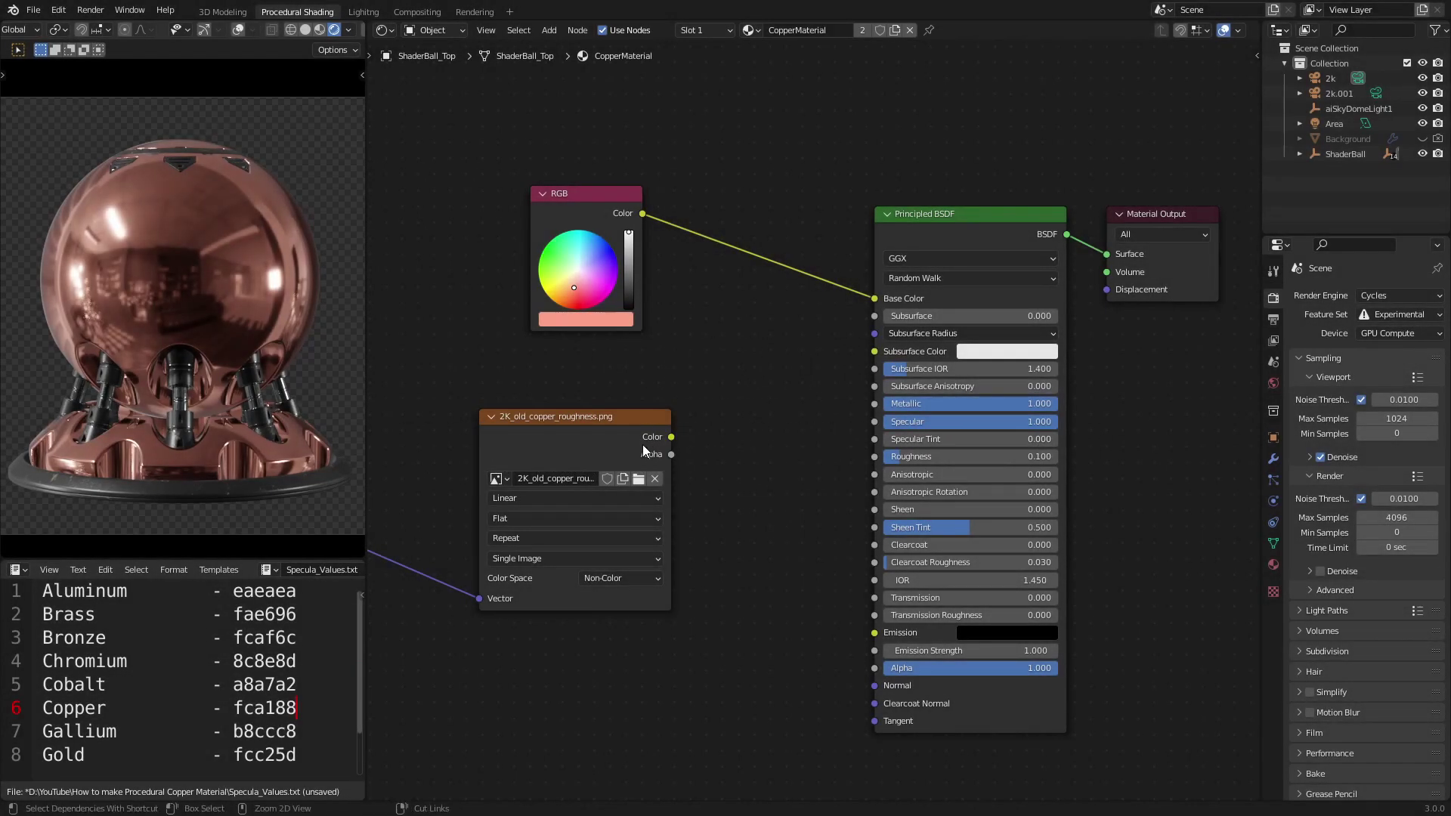
Preview the 2K_old_copper_roughness.png texture, try its Color as the Principled BSDF's Roughness input, and preview the shader.
left_click(643, 445, "ctrl+shift")
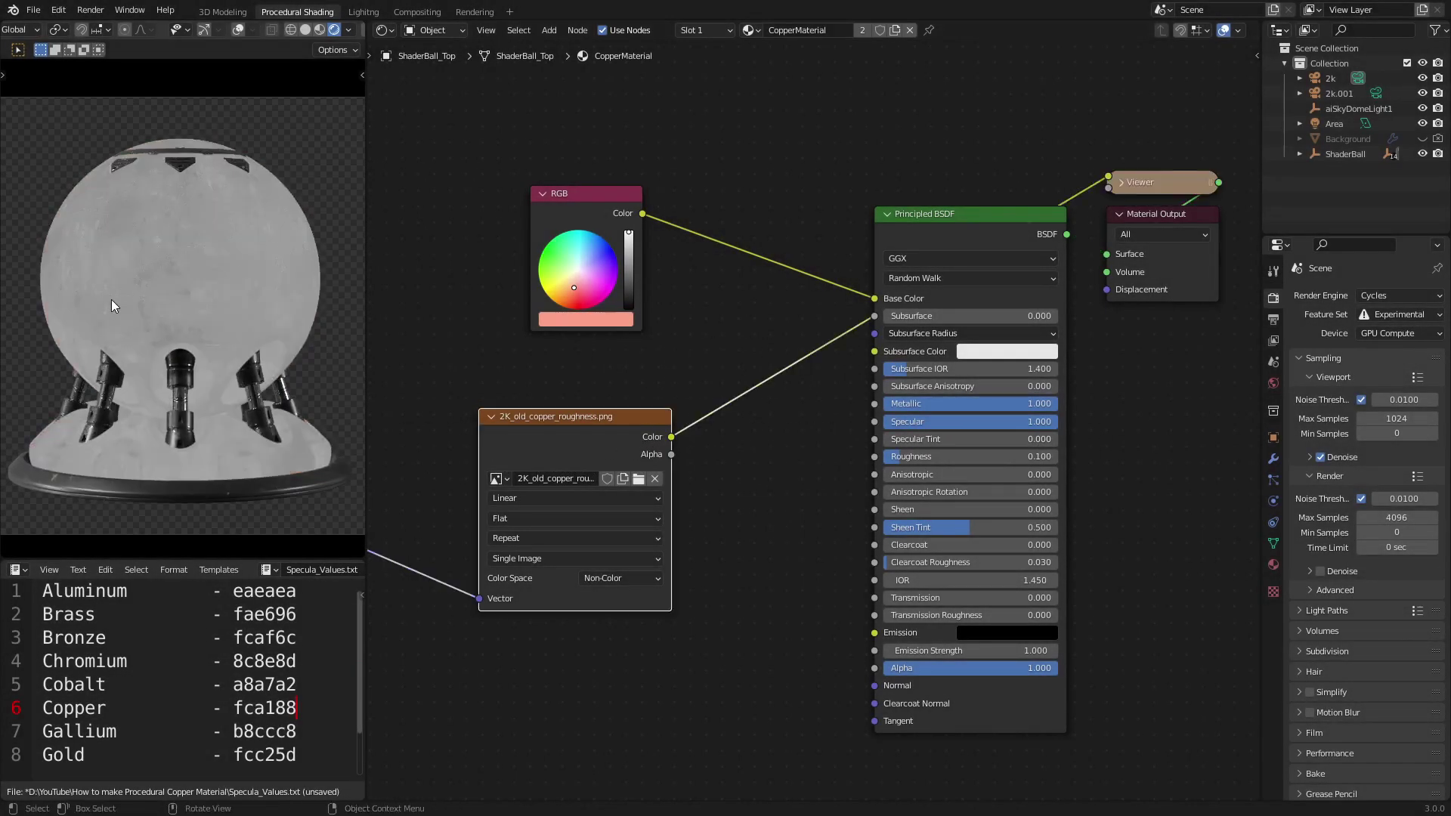
left_click_drag(672, 437, 874, 457)
left_click(937, 230, "ctrl+shift")
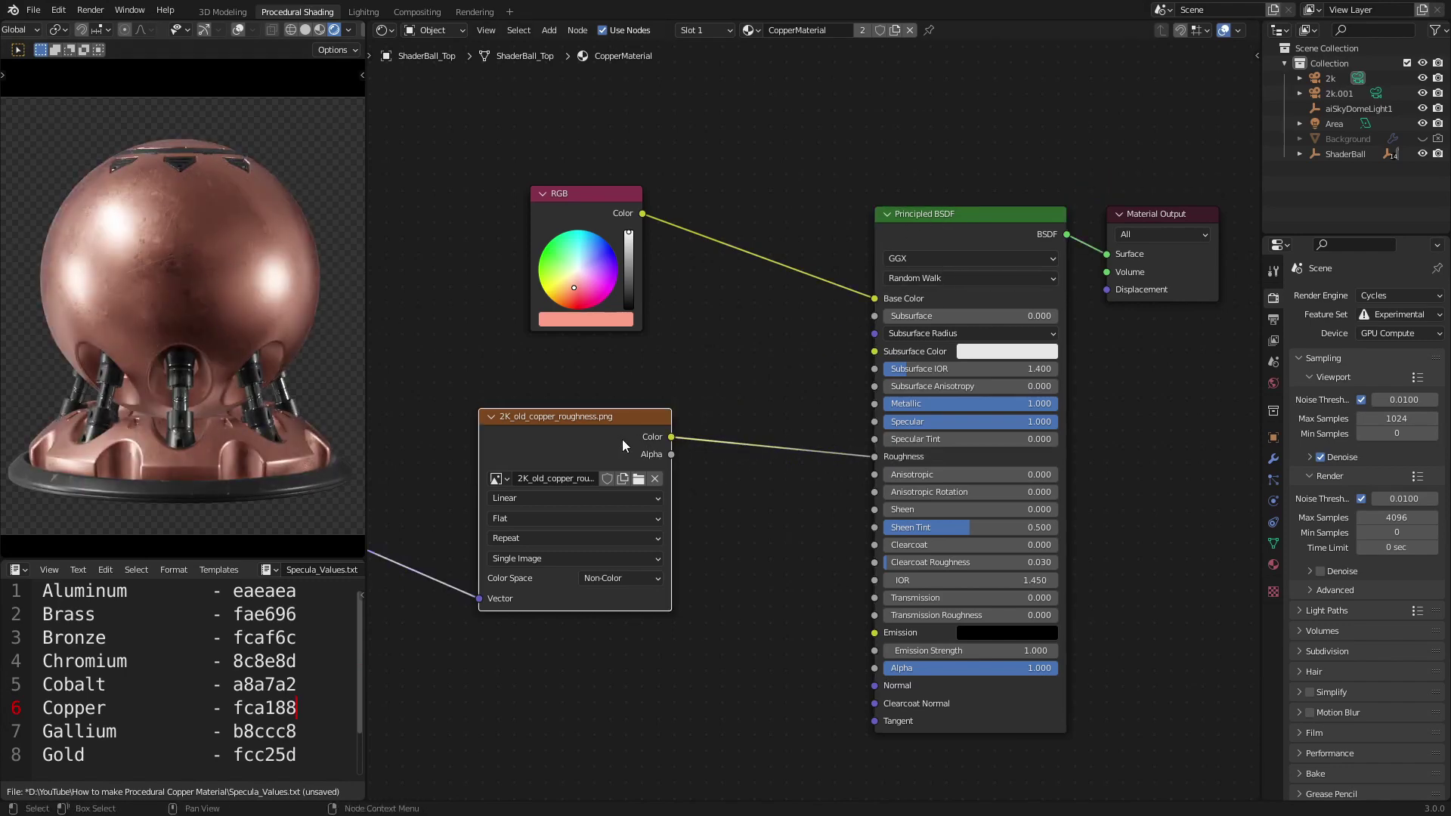
Delete the 2K_old_copper_roughness.png image texture node.
key("x")
key("Home")
middle_click_drag(519, 456, 783, 421)
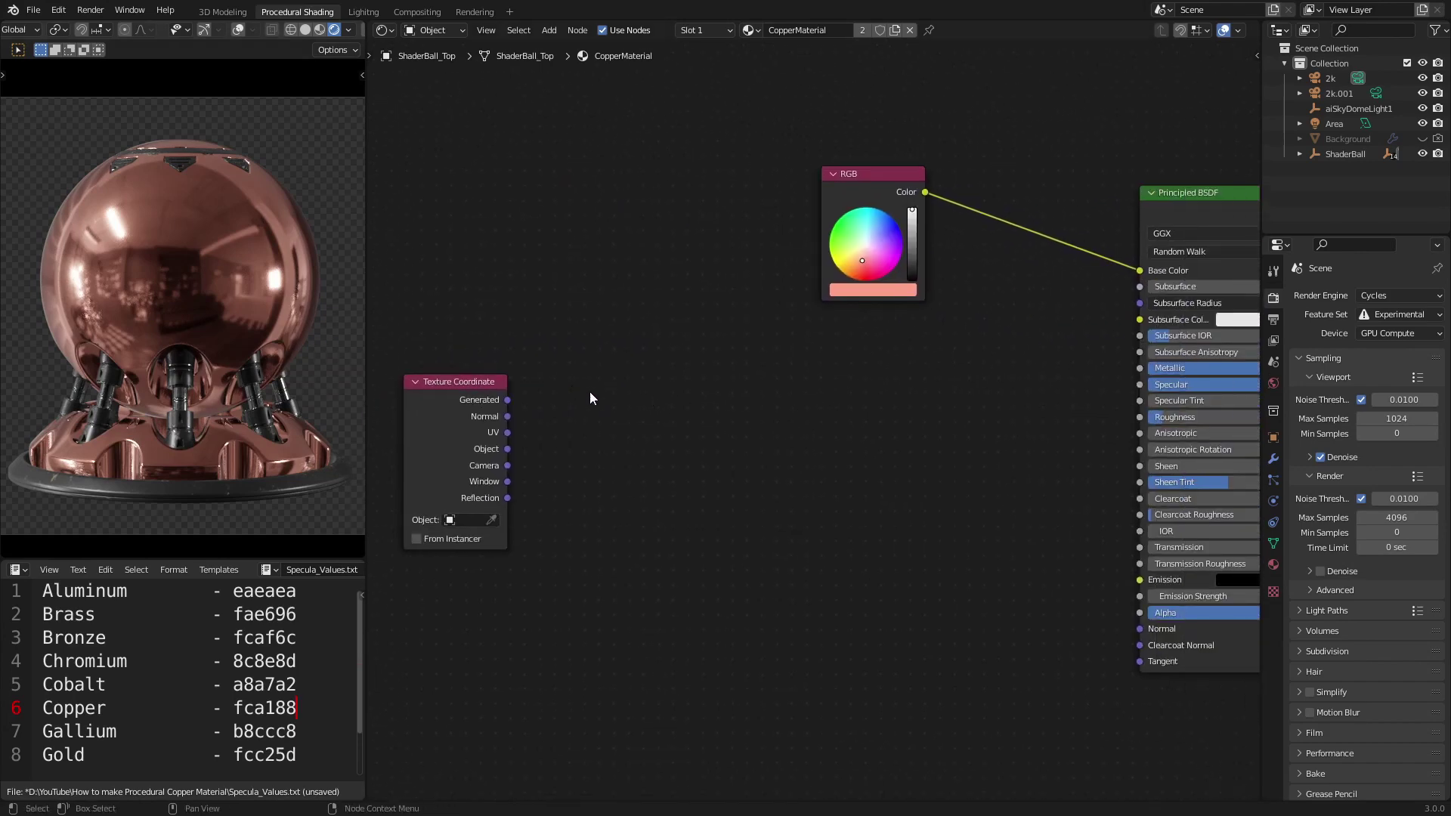
Add a Noise Texture driven by the UV coordinates and set its scale to 660.
key("q")
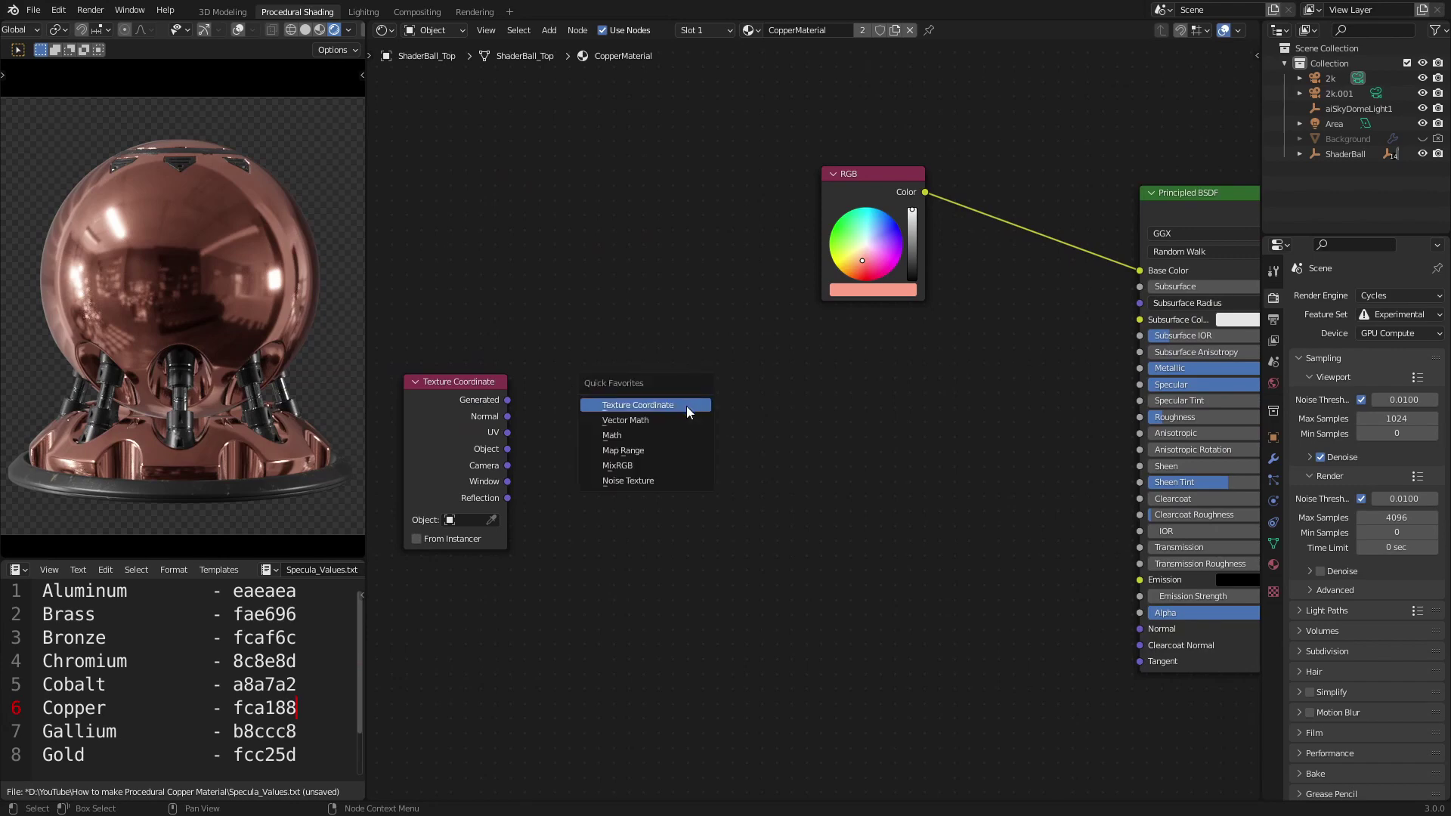
left_click(659, 482)
left_click(606, 420)
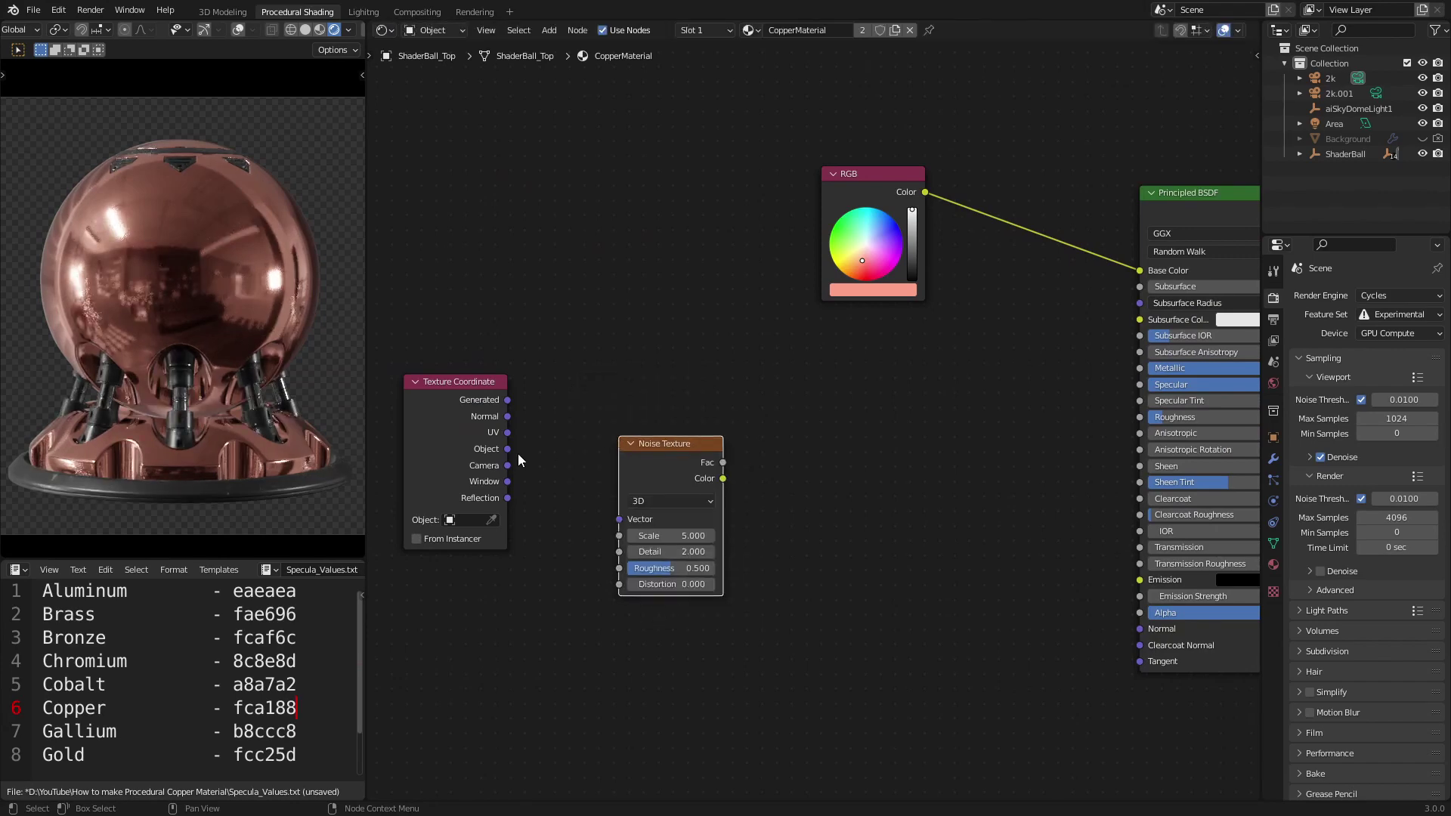
left_click_drag(507, 433, 619, 520)
left_click(667, 536)
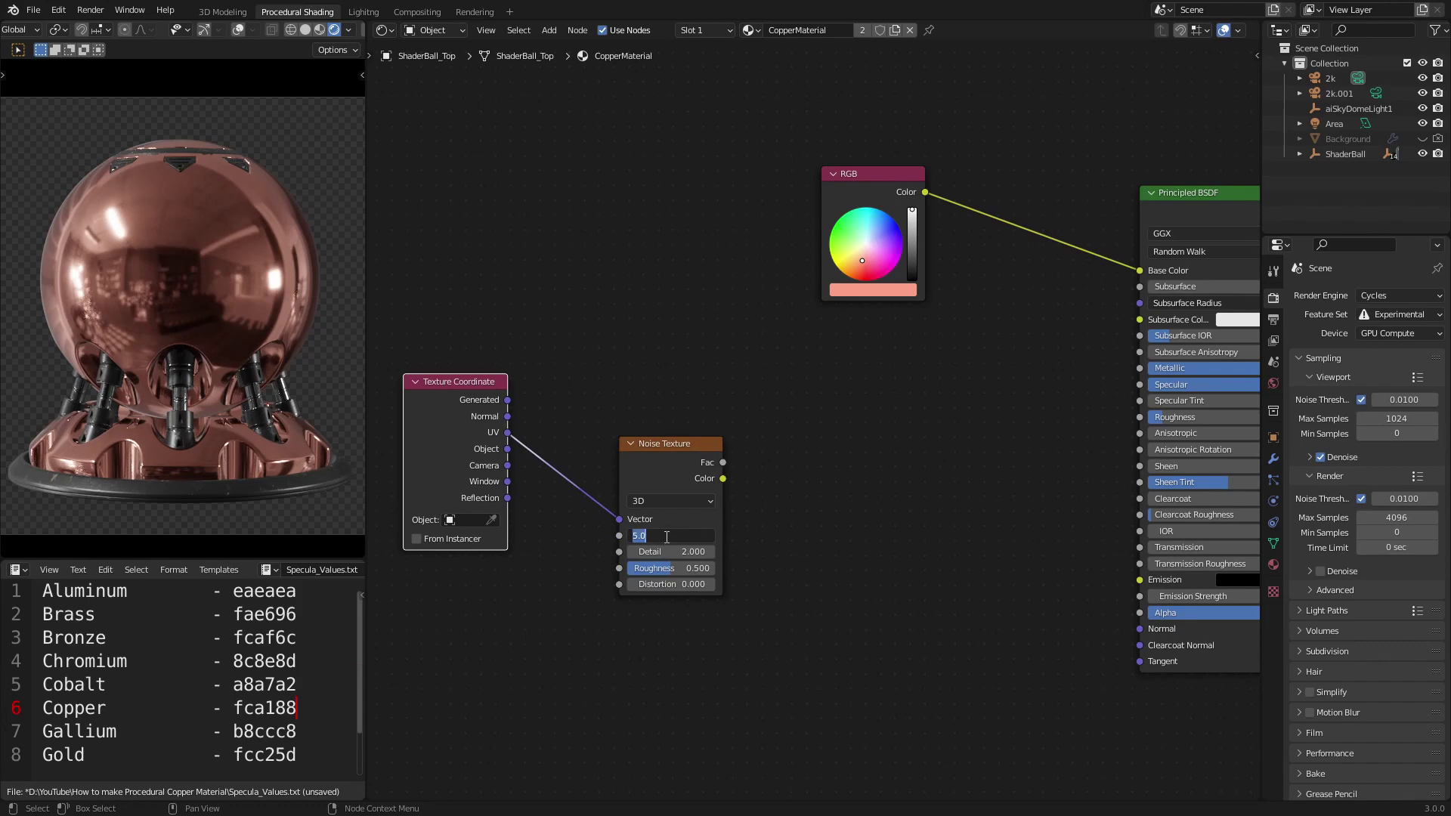
type("660")
key("Return")
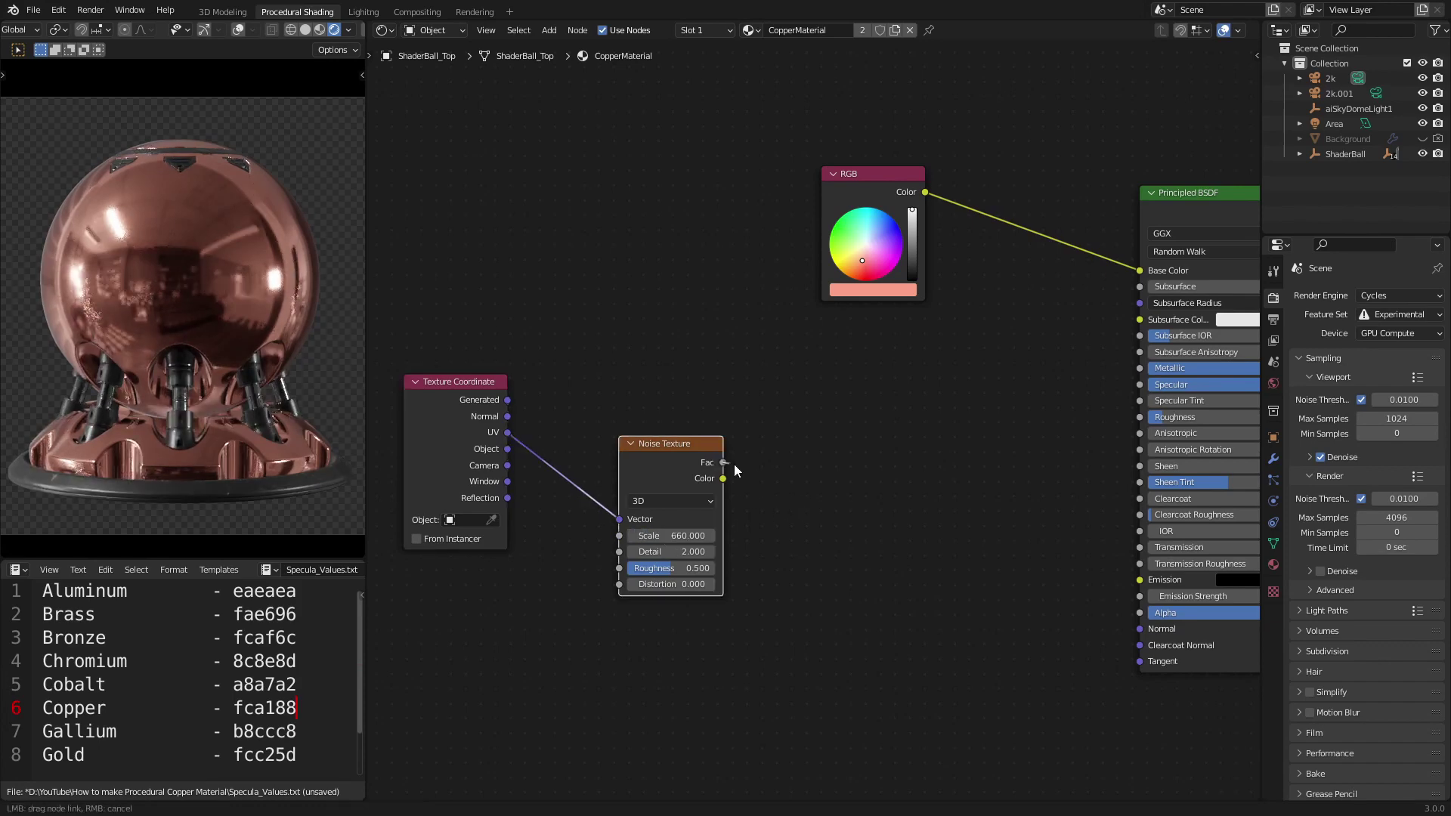
Connect the noise Fac to Roughness through a Map Range node with To Min 0.28 and To Max 0.38.
left_click_drag(724, 463, 1140, 417)
key("q")
left_click(877, 412)
left_click(850, 423)
left_click(837, 545)
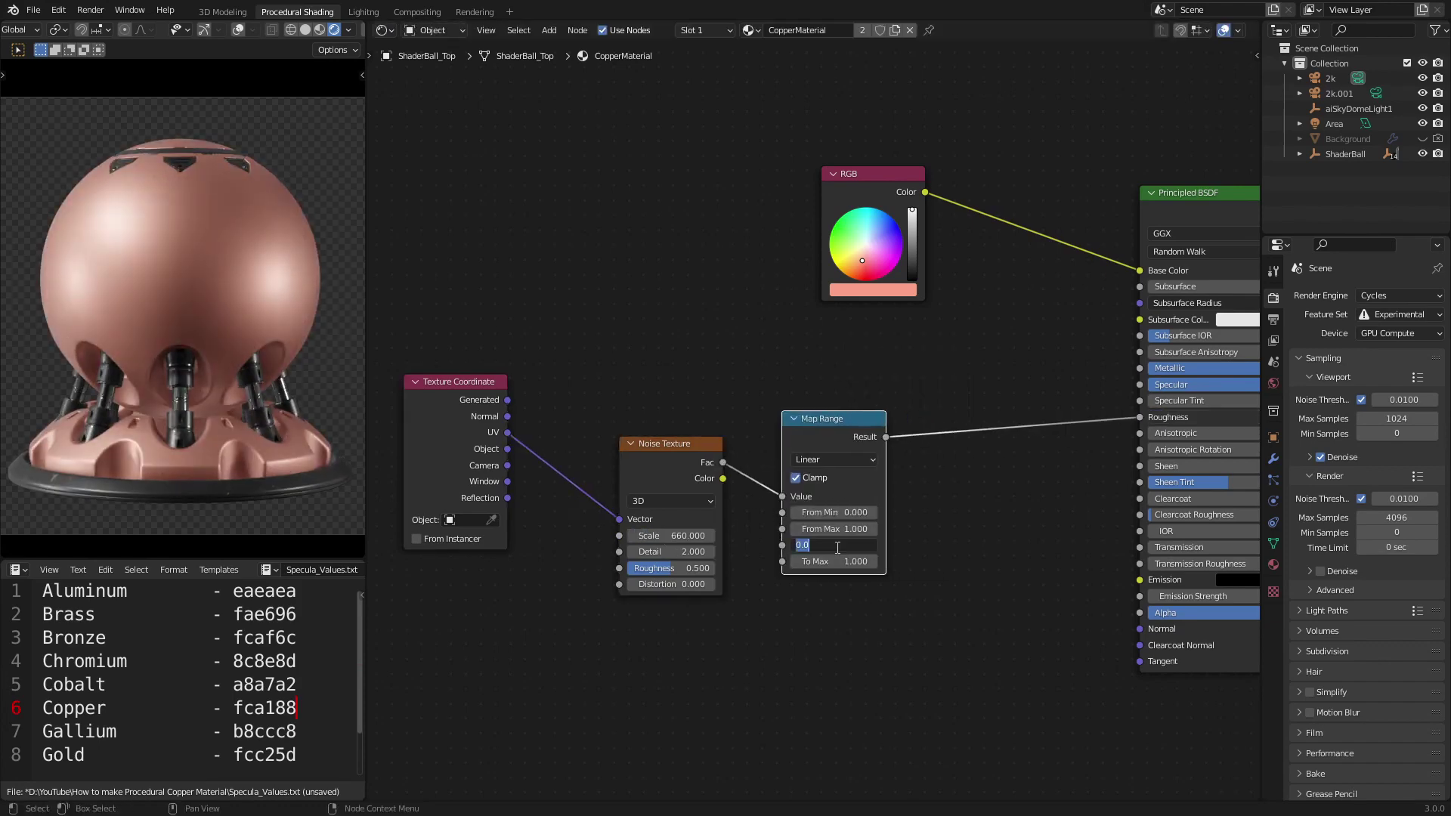
type(".28")
left_click(852, 561)
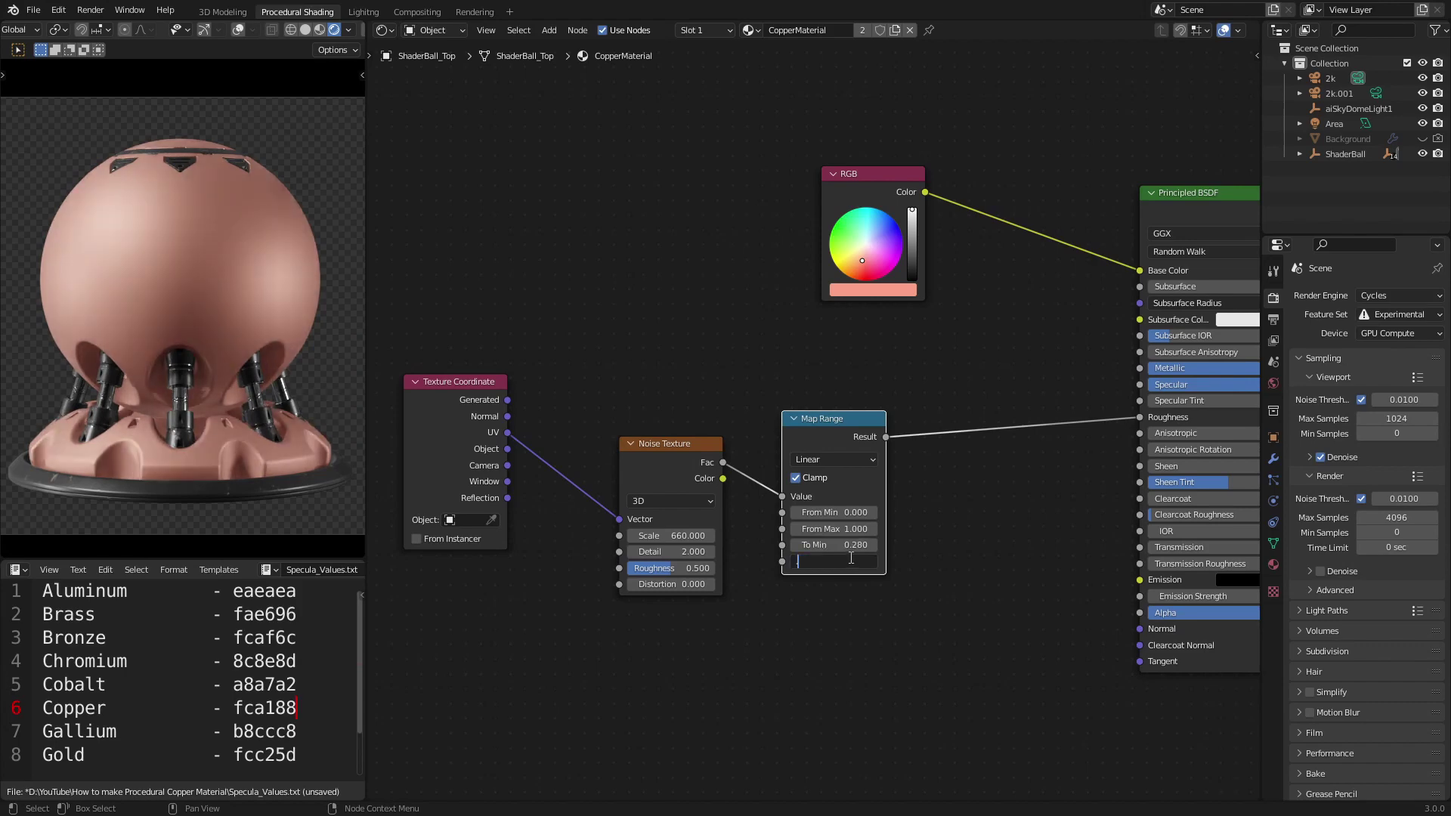
type(".38")
key("Return")
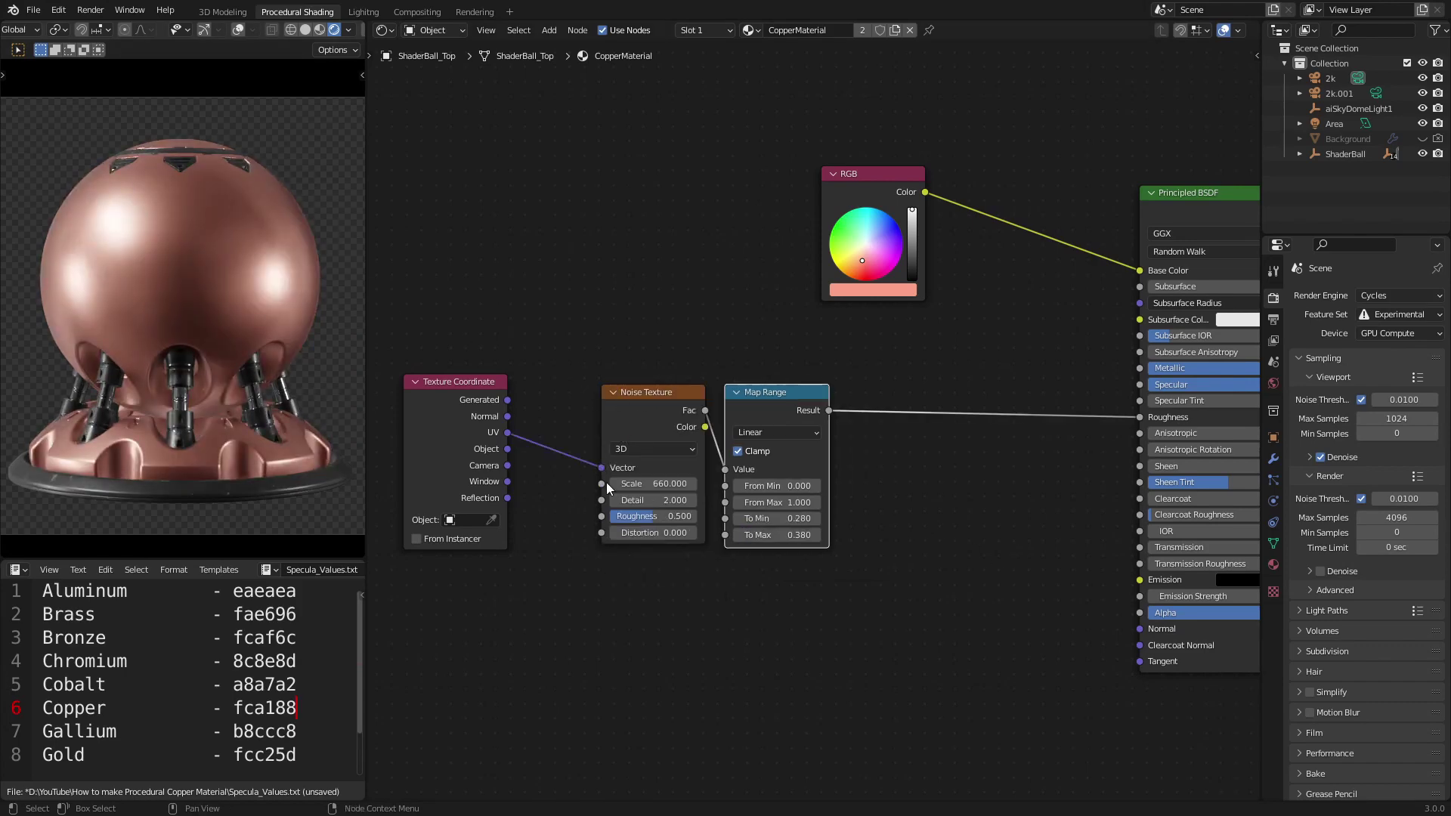
Add a Voronoi Texture below the noise, set it to Smooth F1, and feed it the UV coordinates.
middle_click_drag(463, 475, 496, 350)
left_click_drag(496, 350, 475, 385)
key("shift+a")
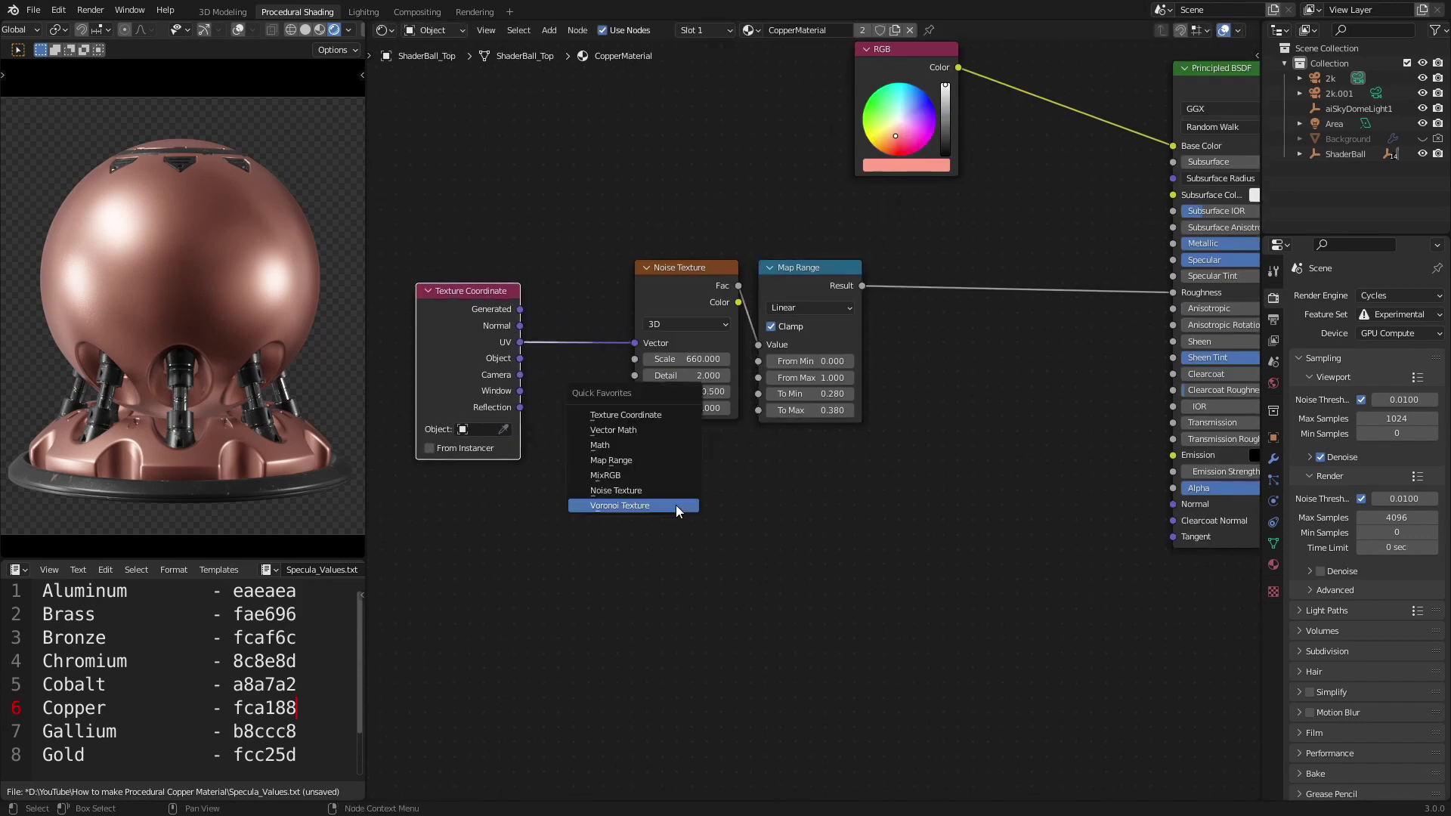
left_click(676, 505)
left_click(648, 499)
left_click(670, 552)
left_click(653, 602)
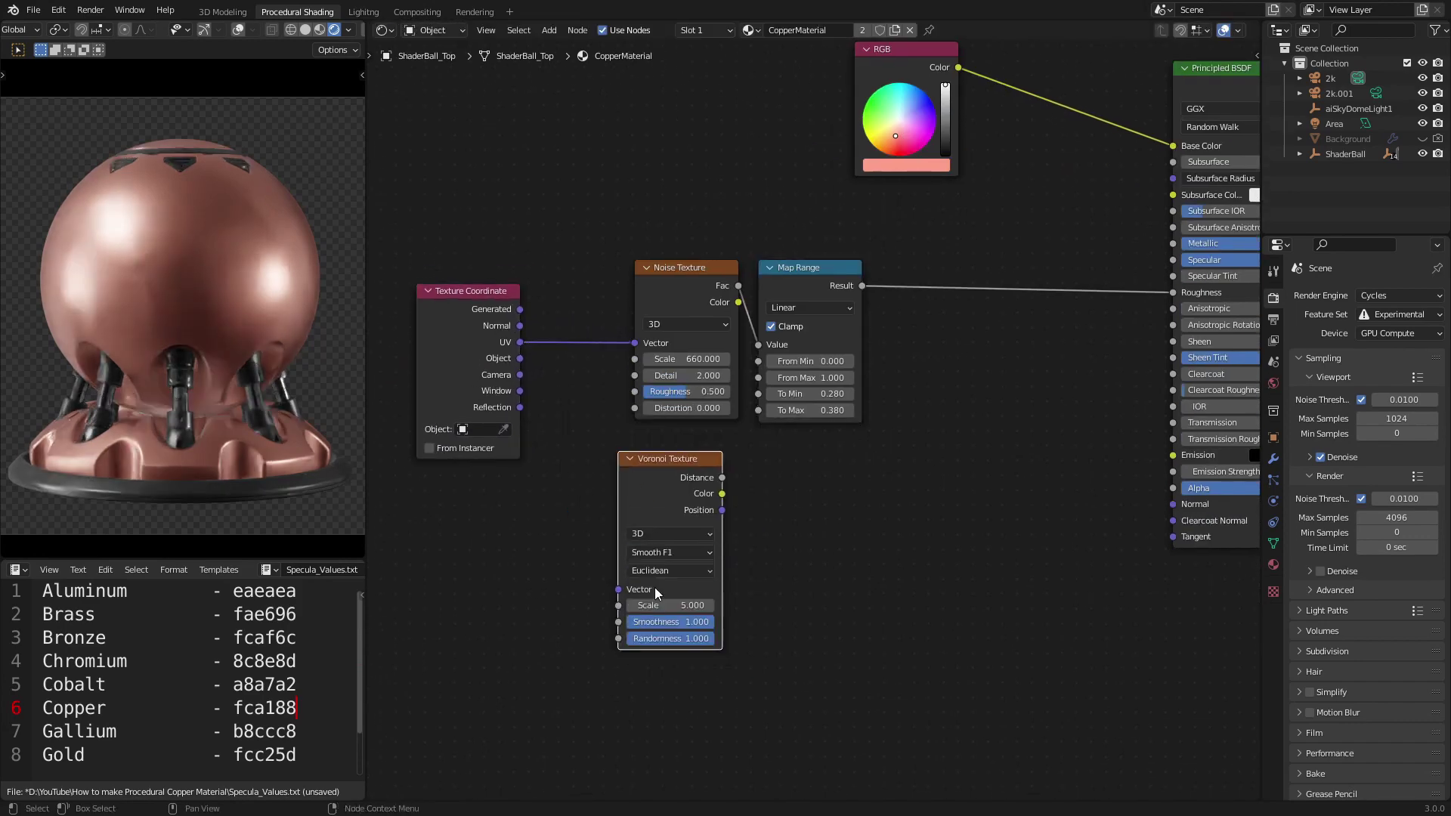
left_click_drag(520, 342, 619, 590)
Preview the Voronoi Texture and set its scale to 10.
left_click(672, 609, "ctrl+shift")
left_click(675, 608)
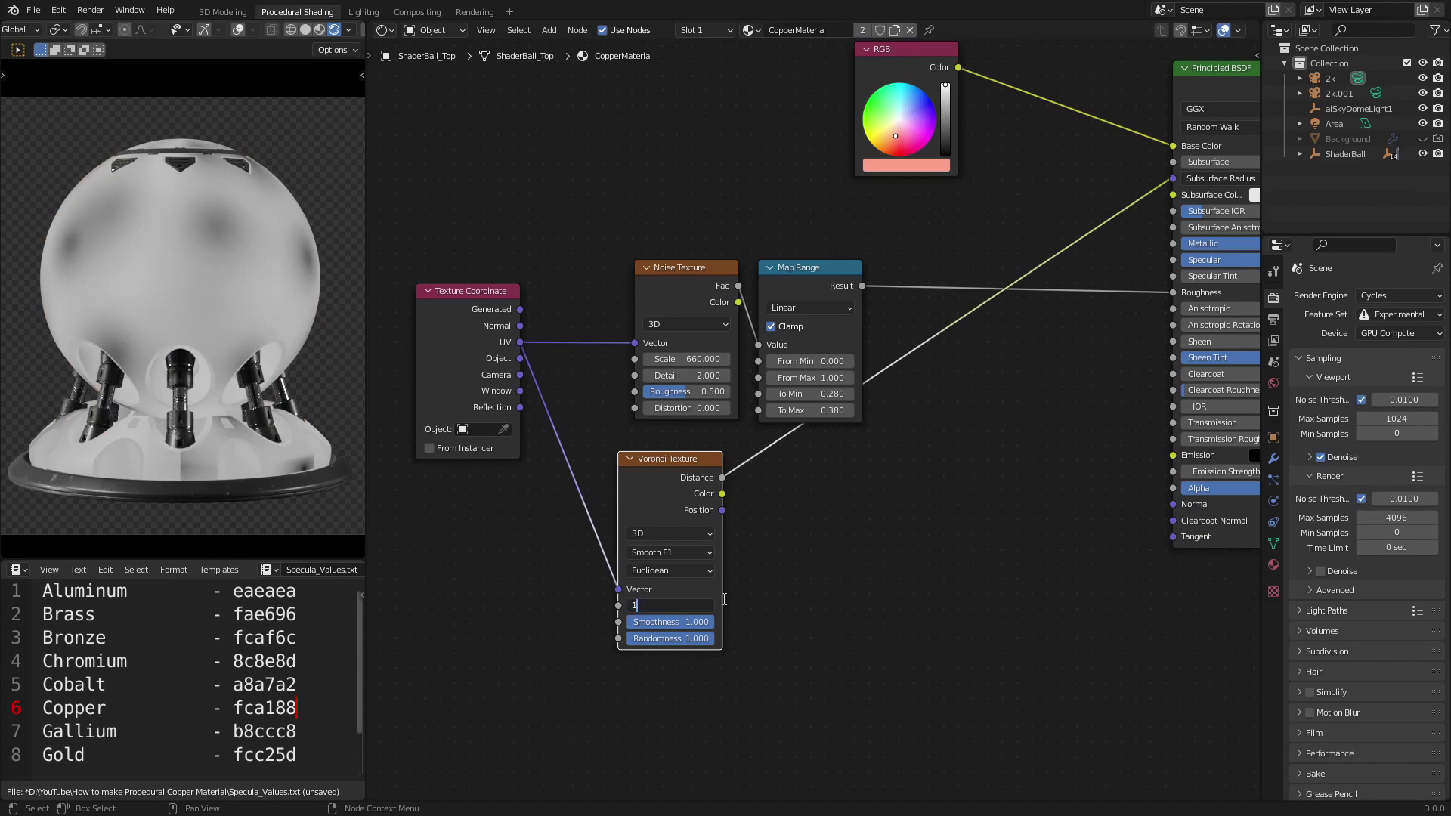
type("10")
key("Return")
Preview the Voronoi's Color output and add a Separate RGB node after it.
left_click(783, 507, "ctrl+shift")
key("shift+a")
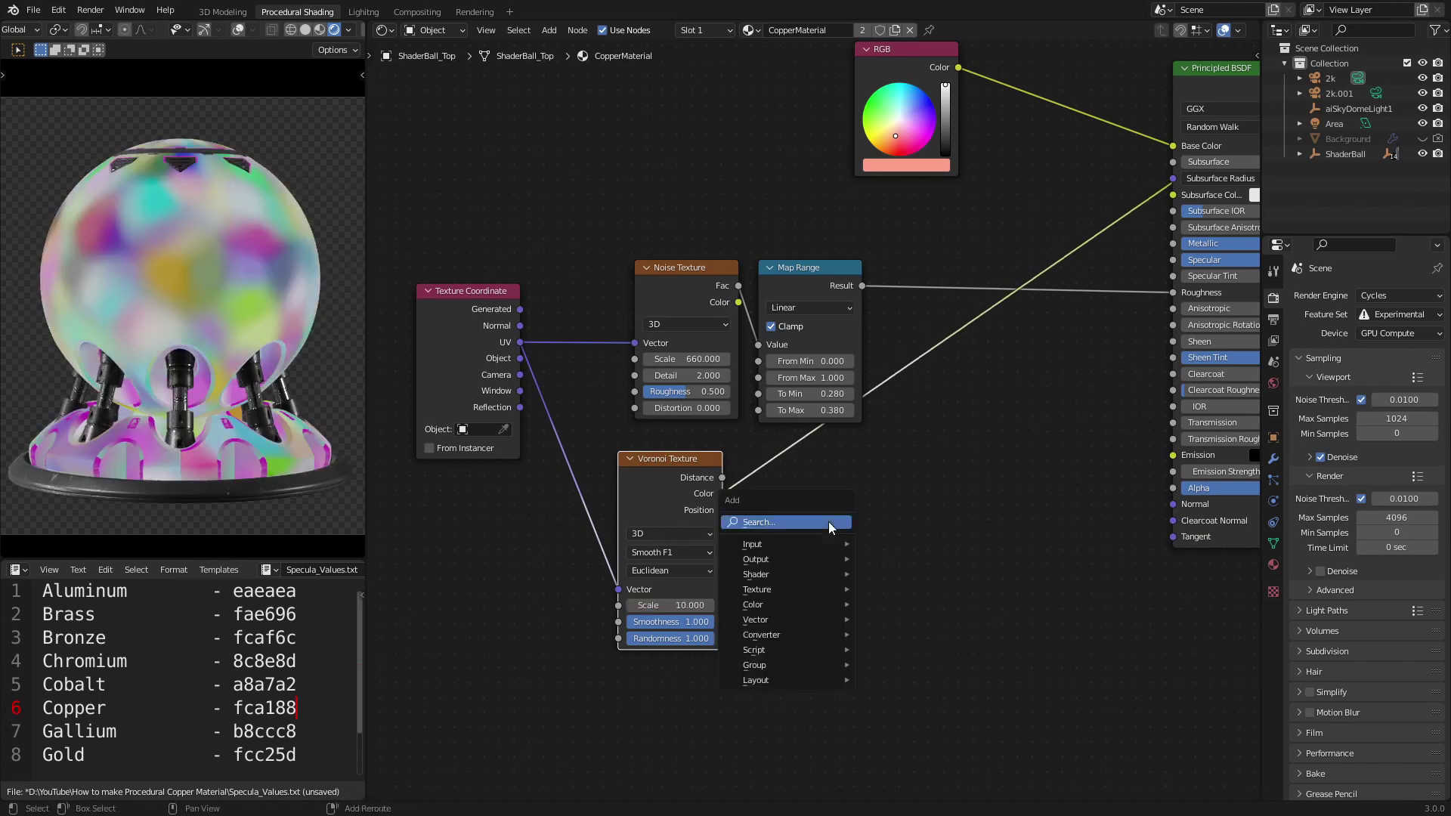
type("sep")
left_click(854, 564)
left_click(780, 506)
left_click_drag(823, 501, 806, 511)
Add a Greater Than math node on the R output of Separate RGB.
scroll(899, 510, "up", 1)
key("q")
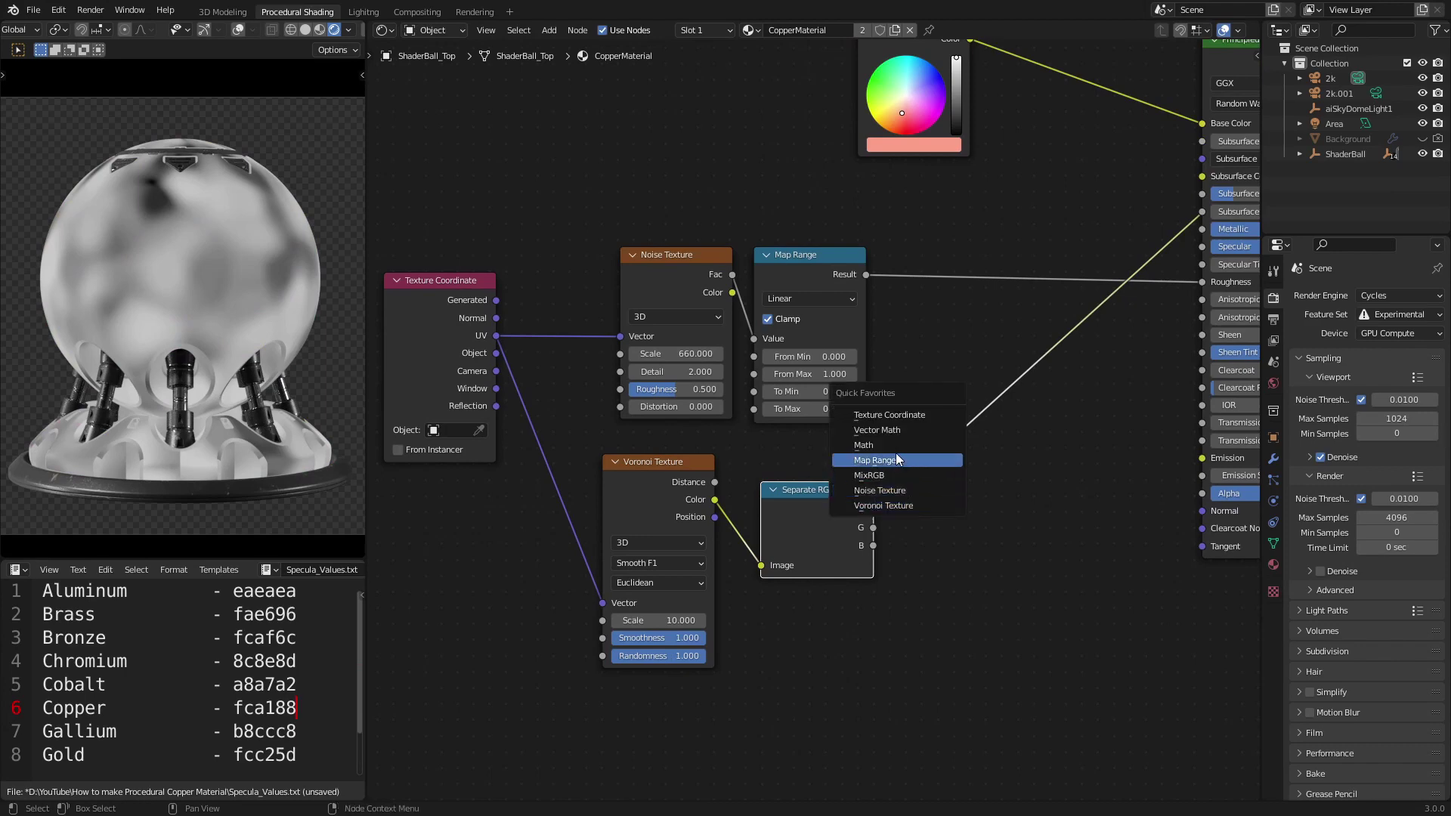
left_click(898, 460)
left_click(936, 477)
left_click(963, 497)
key("g")
Set the Voronoi scale to 23.2 and the Greater Than threshold to 0.83, and move the Greater Than node closer to Separate RGB.
left_click_drag(1017, 558, 1047, 558)
left_click_drag(681, 620, 718, 620)
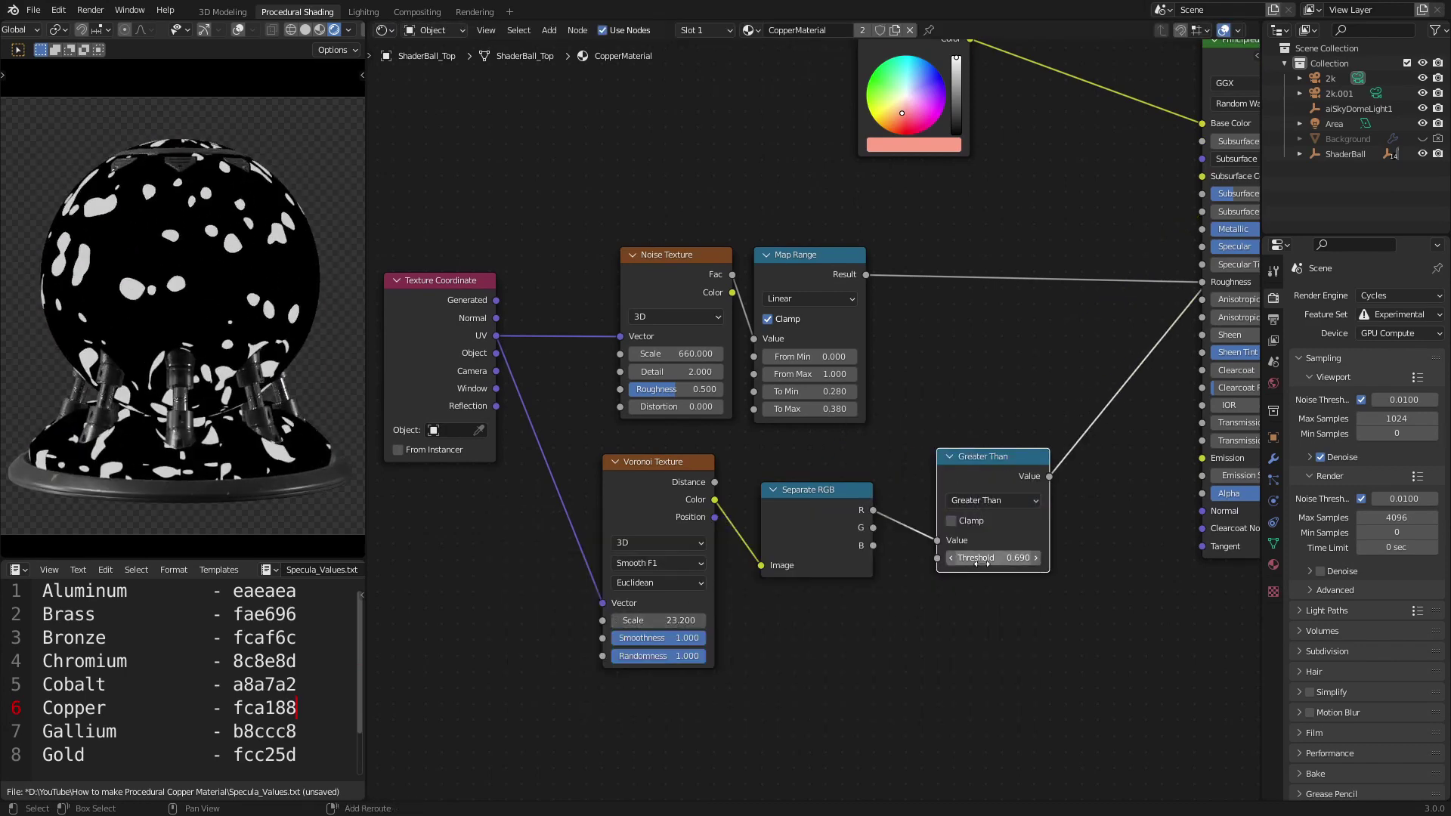
left_click_drag(998, 557, 1025, 558)
left_click_drag(946, 455, 918, 486)
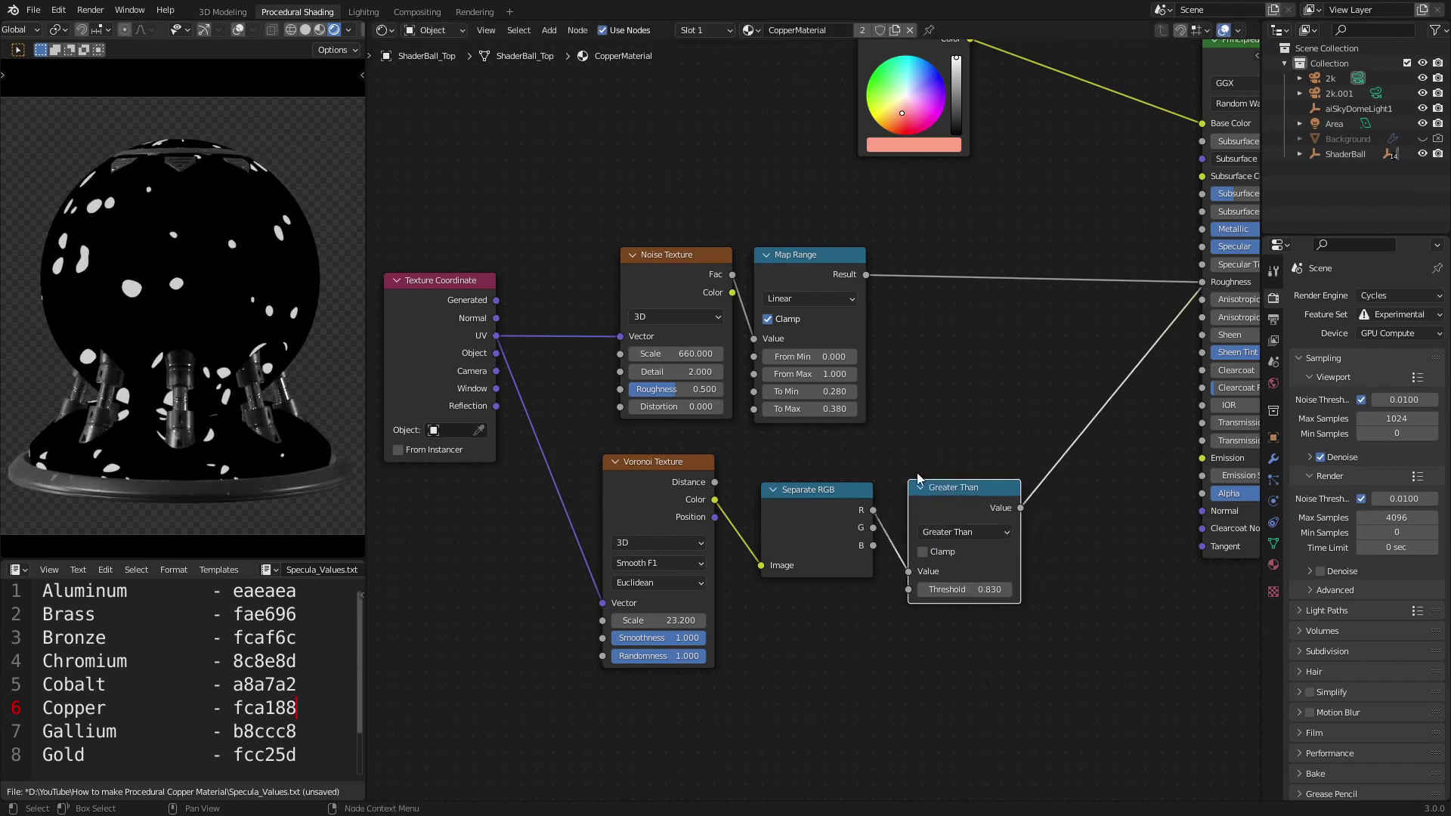
Insert a MixRGB node between Map Range and Roughness, with the Greater Than value feeding Color2.
key("shift+a")
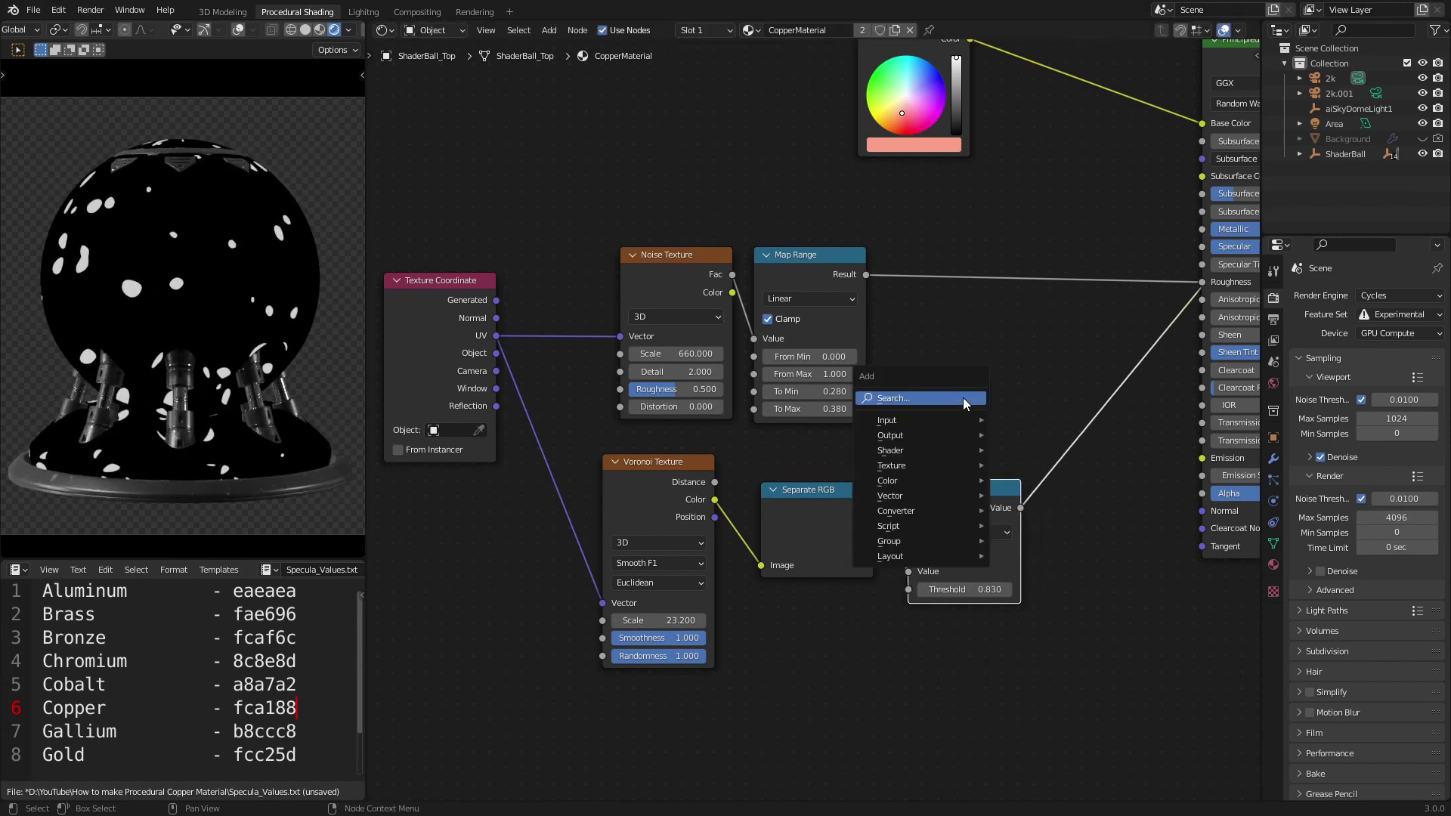
left_click(964, 401)
type("mix")
key("Return")
left_click(977, 277)
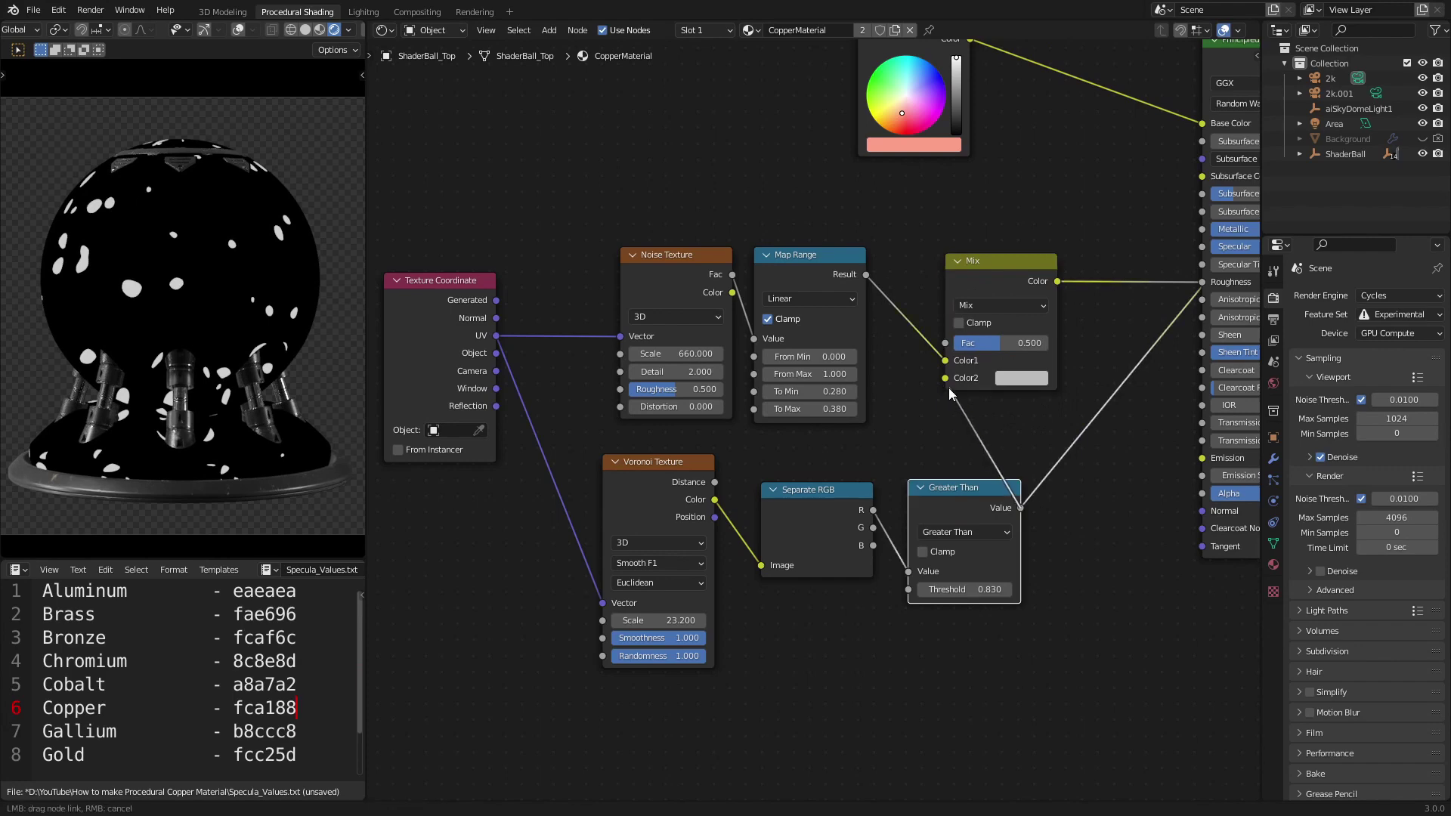
Set the roughness mix node's blending mode to Subtract and its Fac to 0.058.
left_click(986, 306)
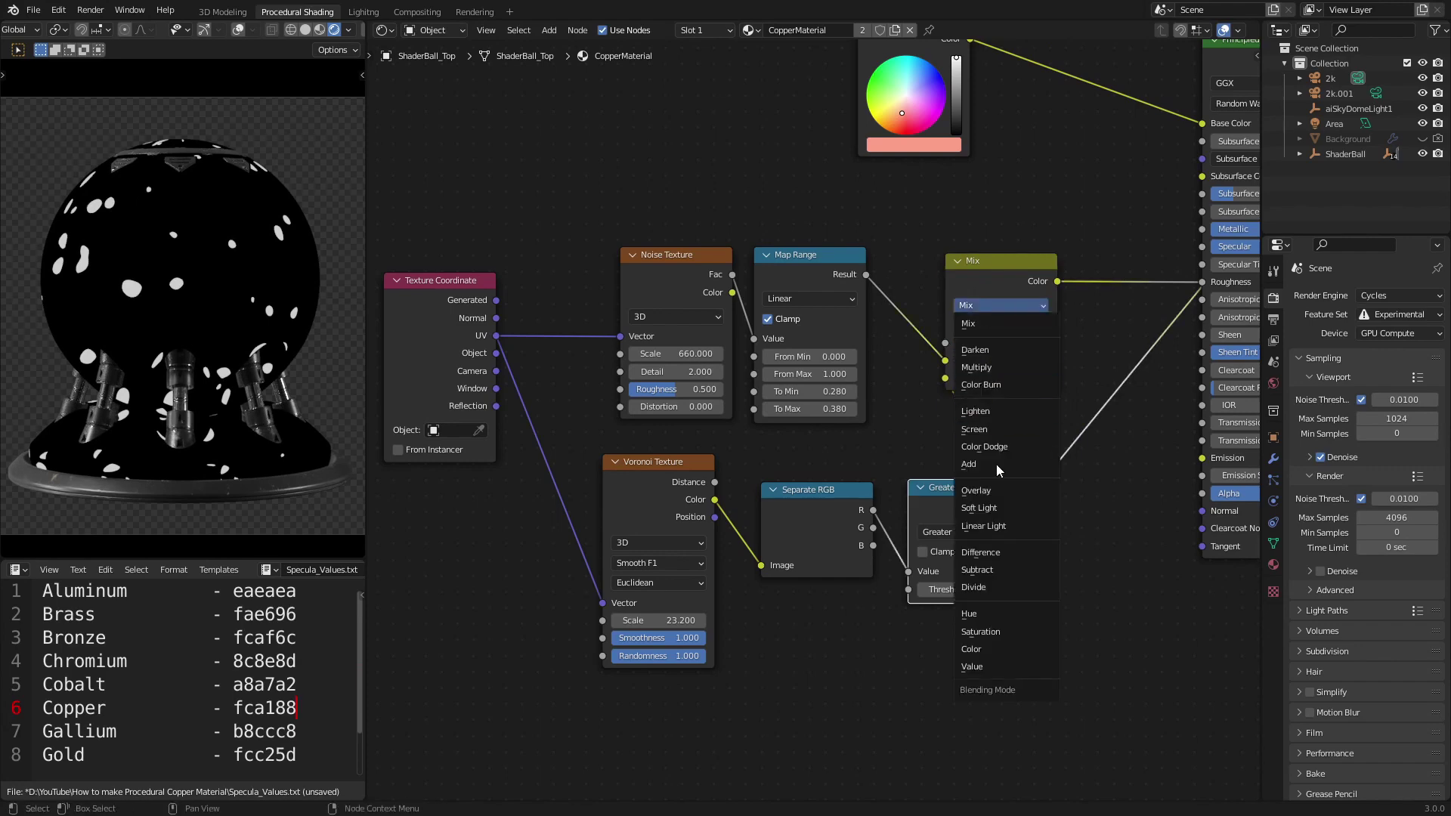
left_click(978, 570)
scroll(982, 355, "down", 2)
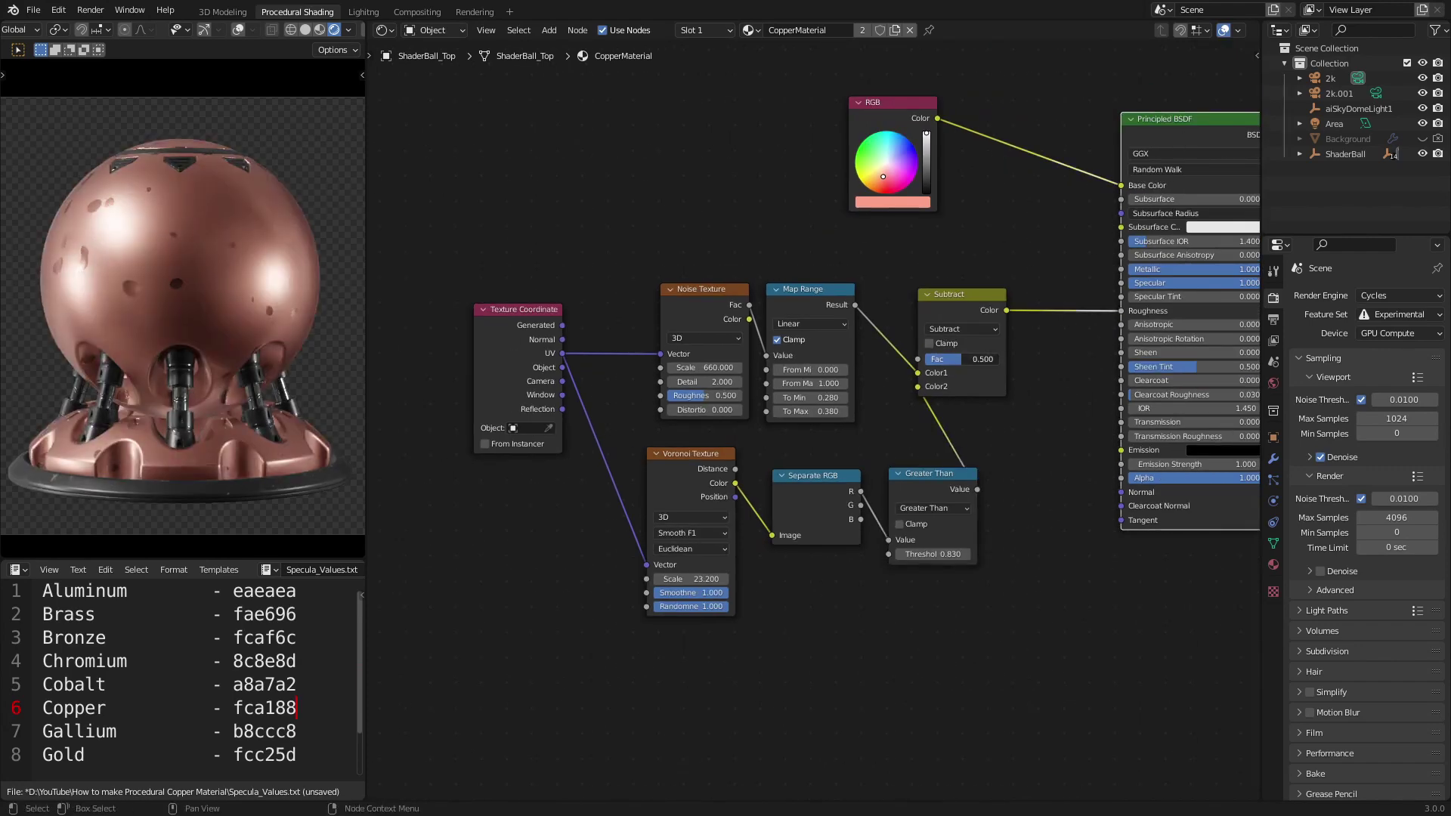
left_click_drag(961, 359, 929, 359)
Move the Texture Coordinate node away from the textures and add a second Noise Texture fed by its UV output.
left_click_drag(526, 369, 423, 376)
scroll(560, 420, "up", 2)
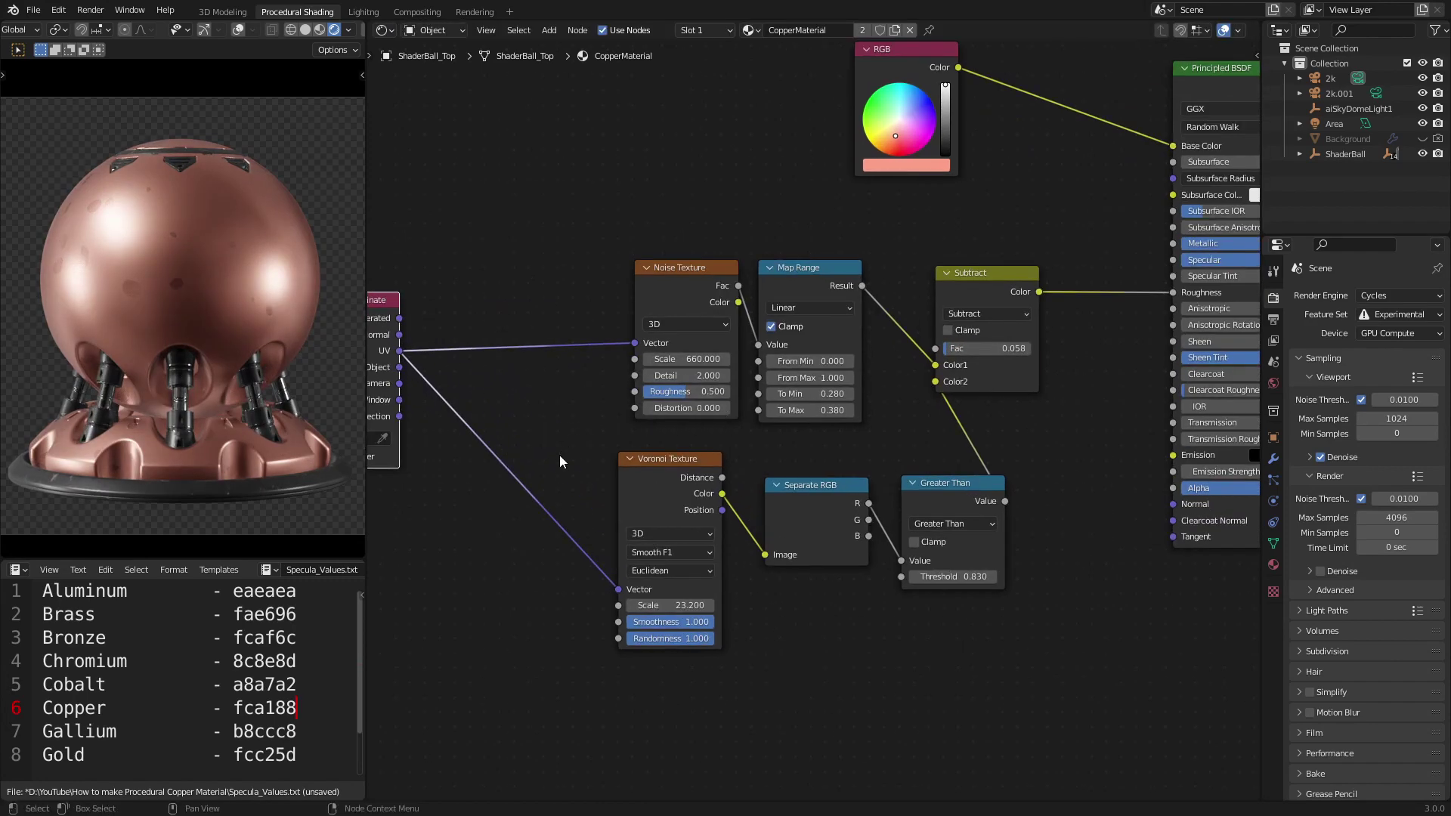
middle_click_drag(560, 461, 800, 343)
scroll(800, 343, "up", 1)
key("shift+a")
type("noi")
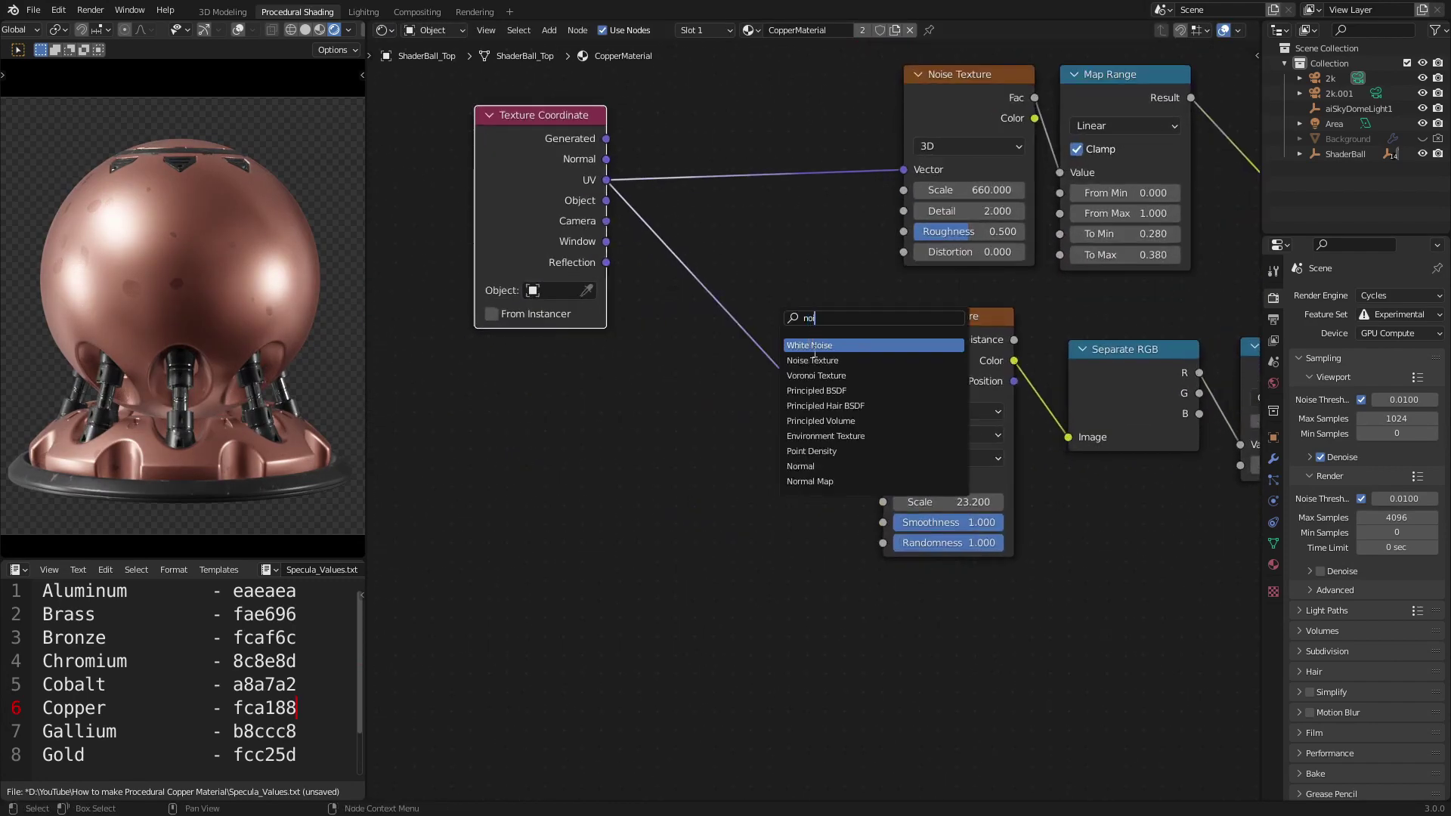
left_click(813, 361)
left_click(657, 423)
left_click_drag(606, 180, 601, 503)
Insert a MixRGB node between the UV output and the Voronoi's Vector, with the new noise's Color in Color2.
key("shift+a")
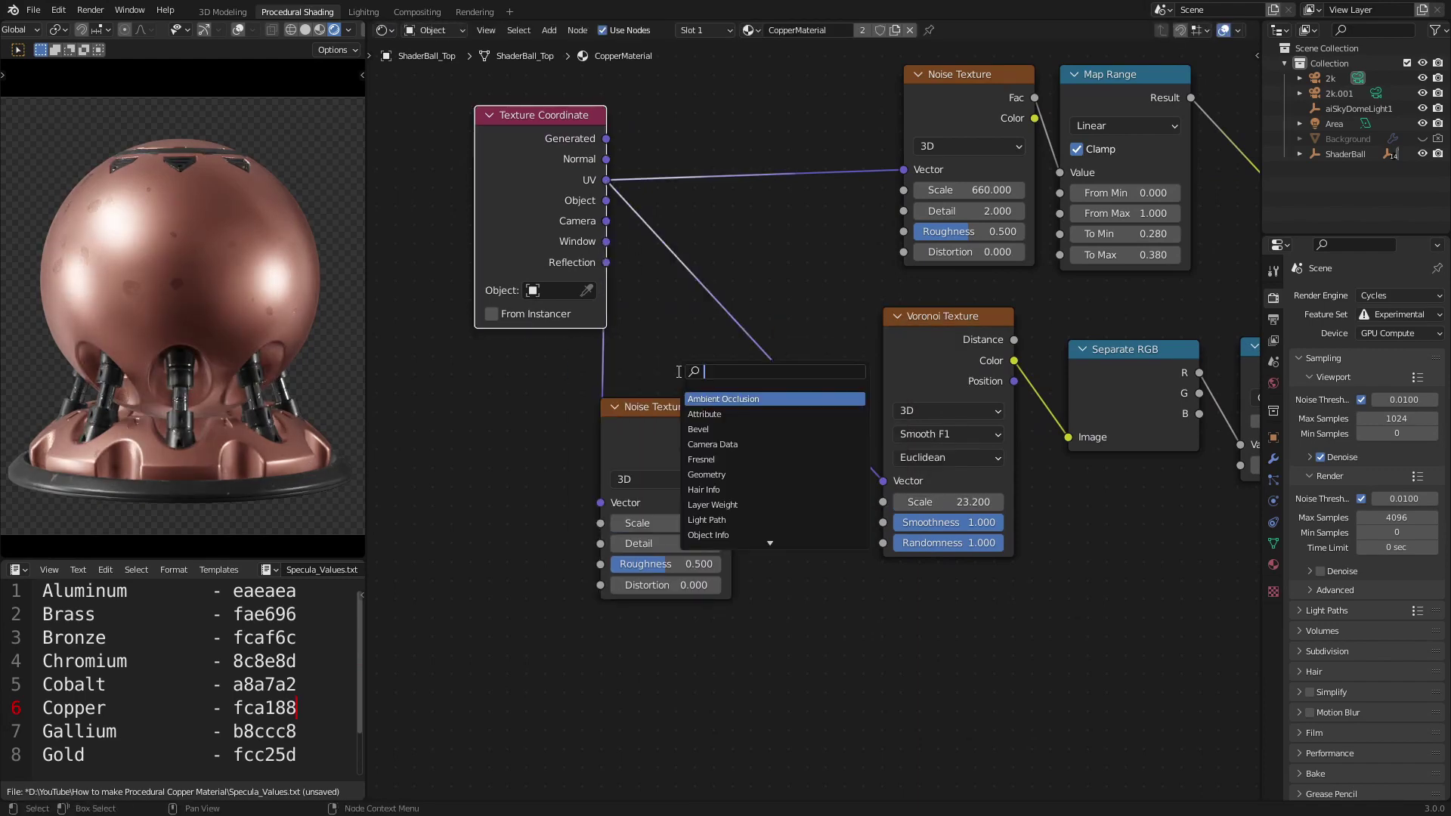
type("mi")
left_click(712, 398)
left_click(758, 325)
left_click_drag(671, 425, 643, 461)
left_click_drag(704, 488, 740, 452)
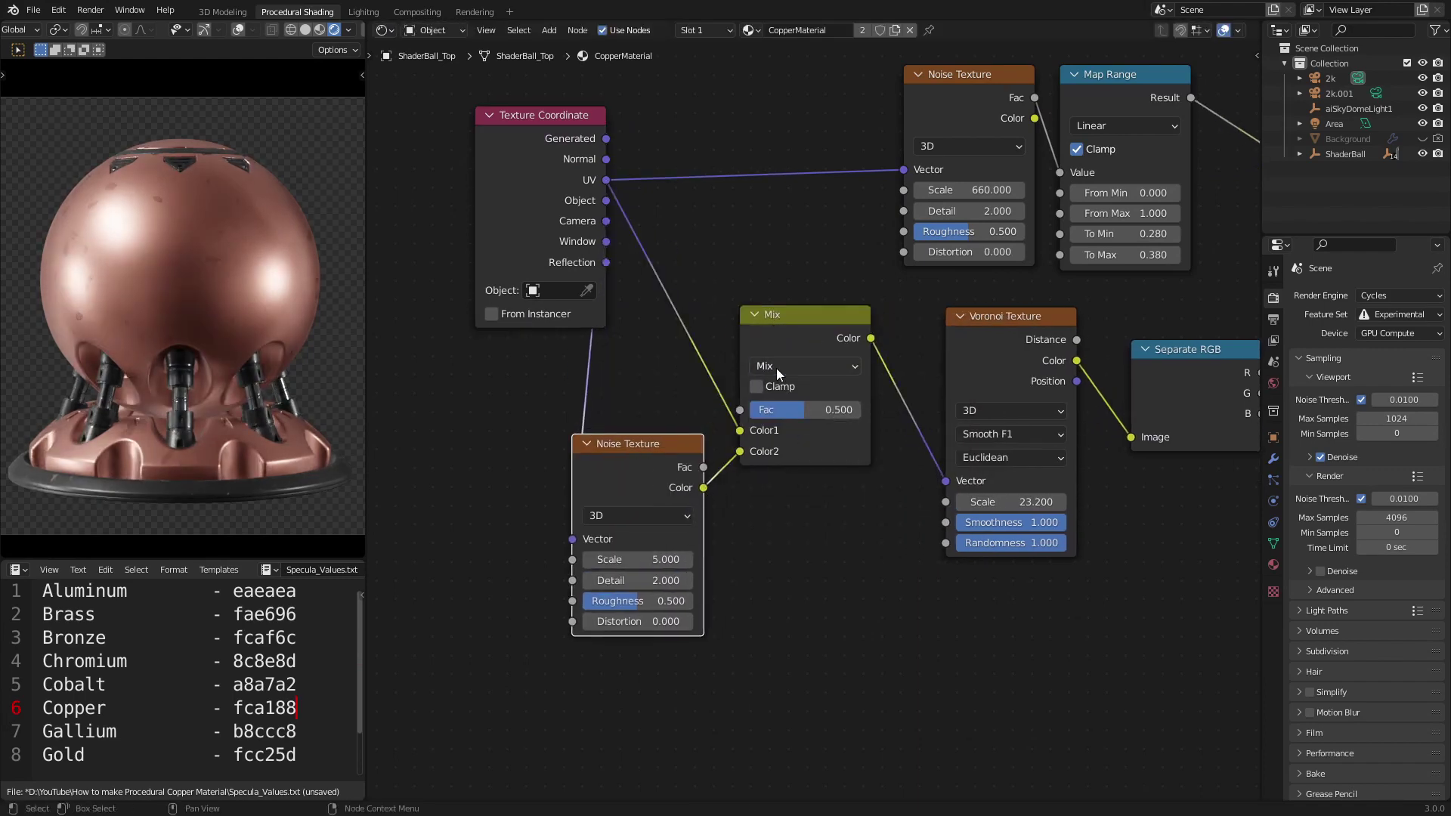
Set the coordinate mix node's blending mode to Linear Light and its Fac to 0.092.
left_click(777, 369)
left_click(798, 603)
left_click_drag(801, 410, 762, 410)
Set the Subtract node's Fac to 0.067.
scroll(896, 318, "down", 2)
middle_click_drag(895, 318, 610, 361)
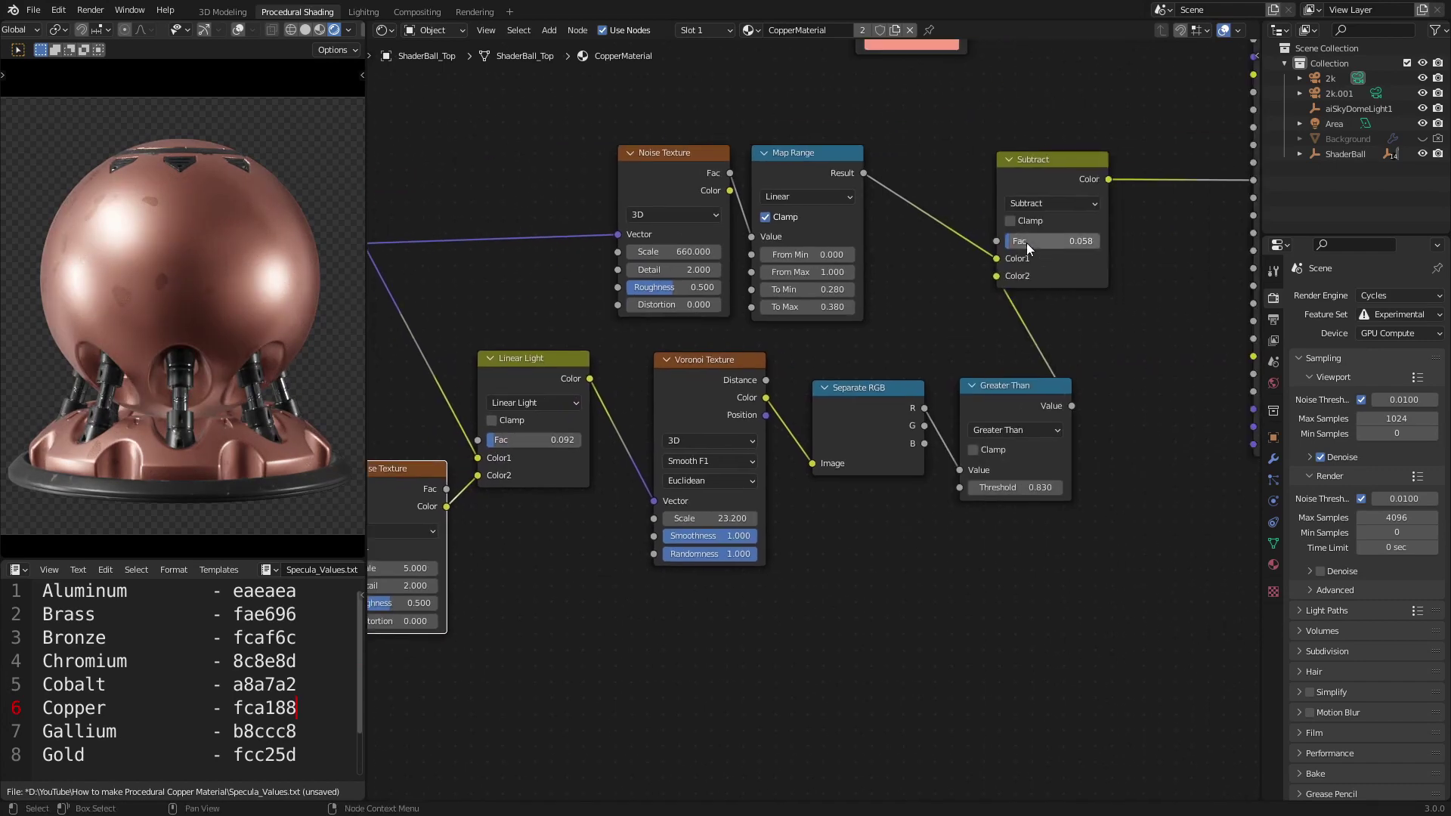
left_click_drag(1026, 242, 1017, 243)
left_click(826, 621)
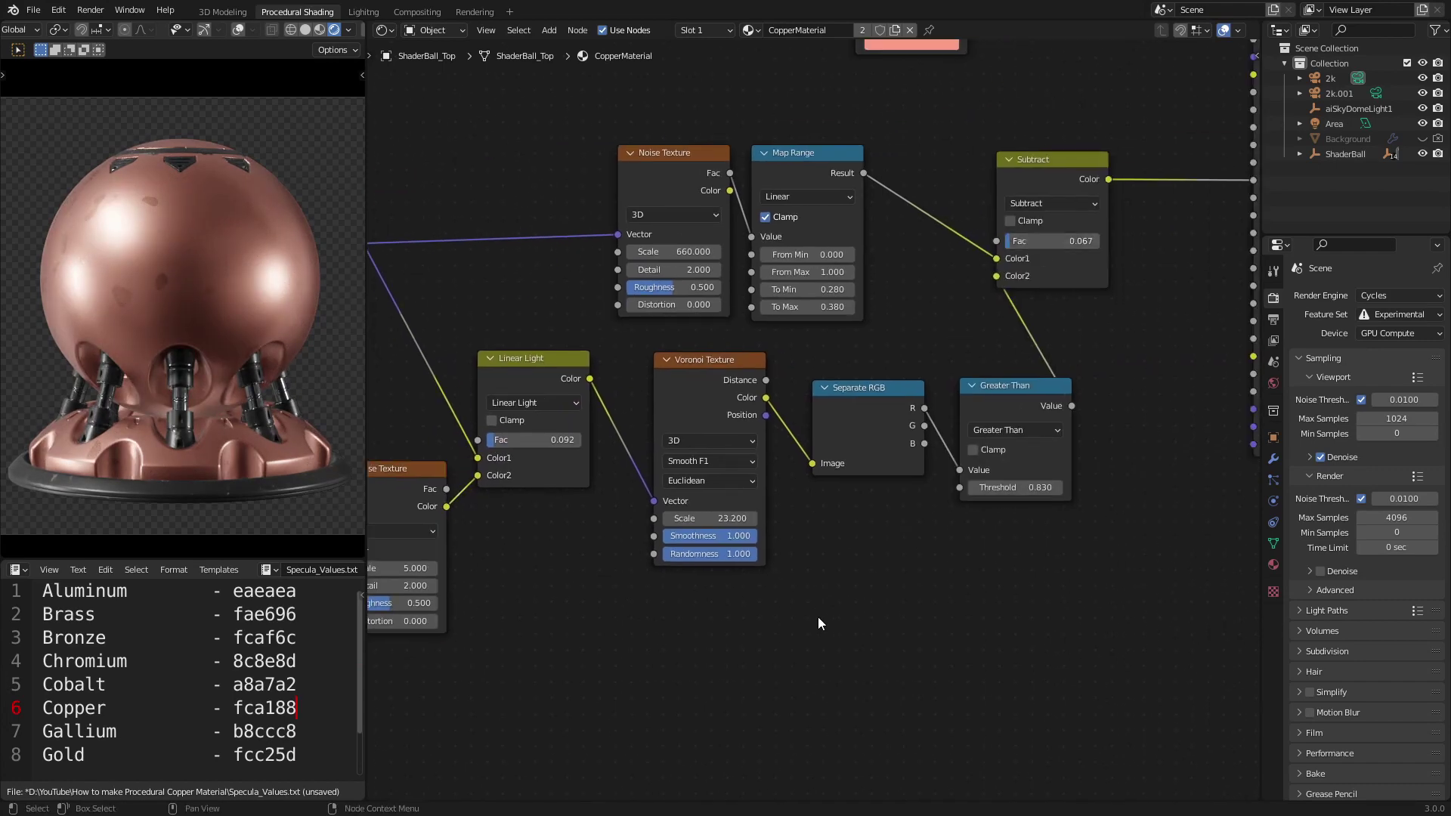
Duplicate the Noise Texture that distorts the Voronoi and place the copy below the Separate RGB node.
scroll(818, 617, "down", 1)
left_click(458, 492)
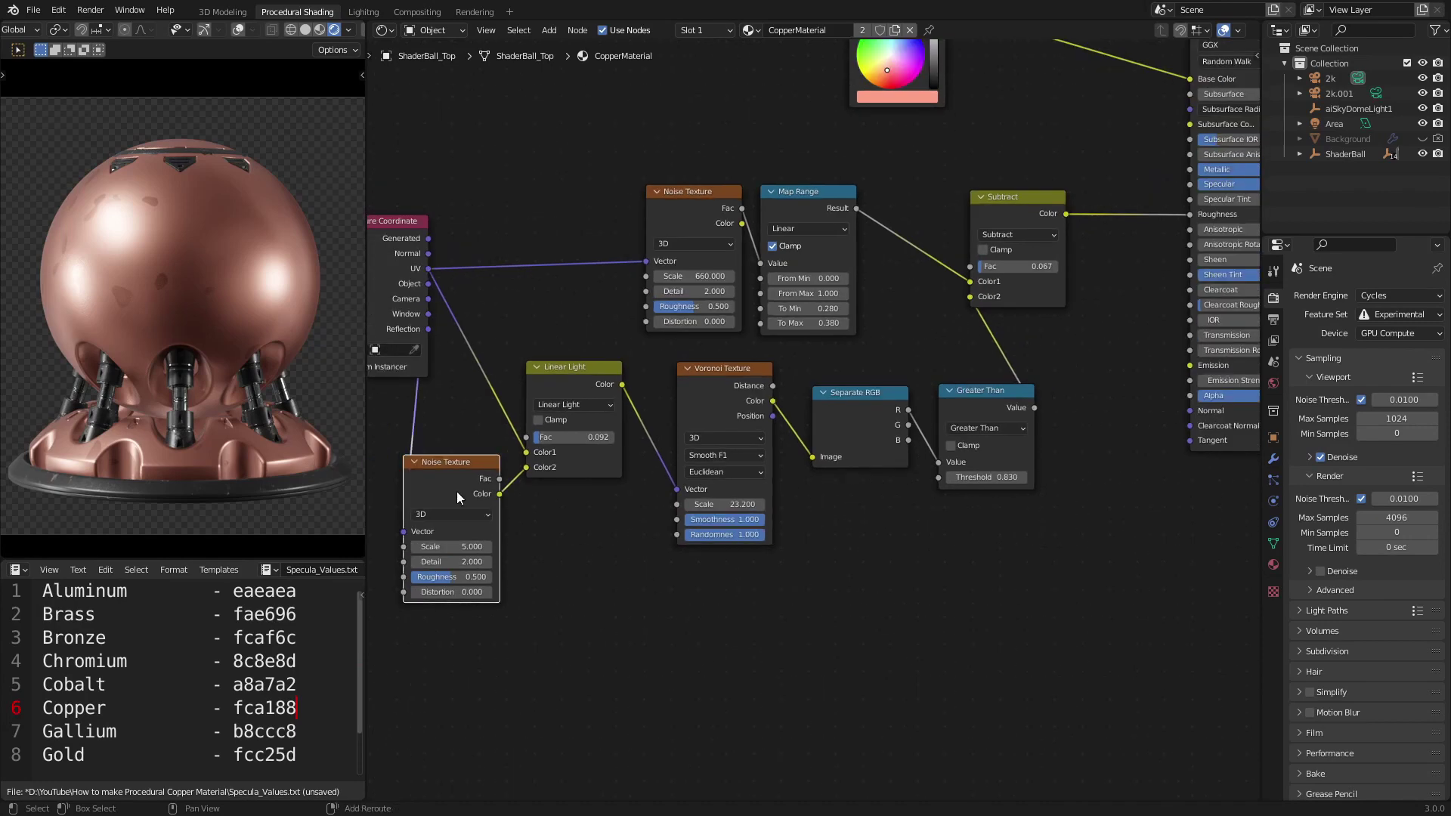
key("shift+d")
left_click(889, 560)
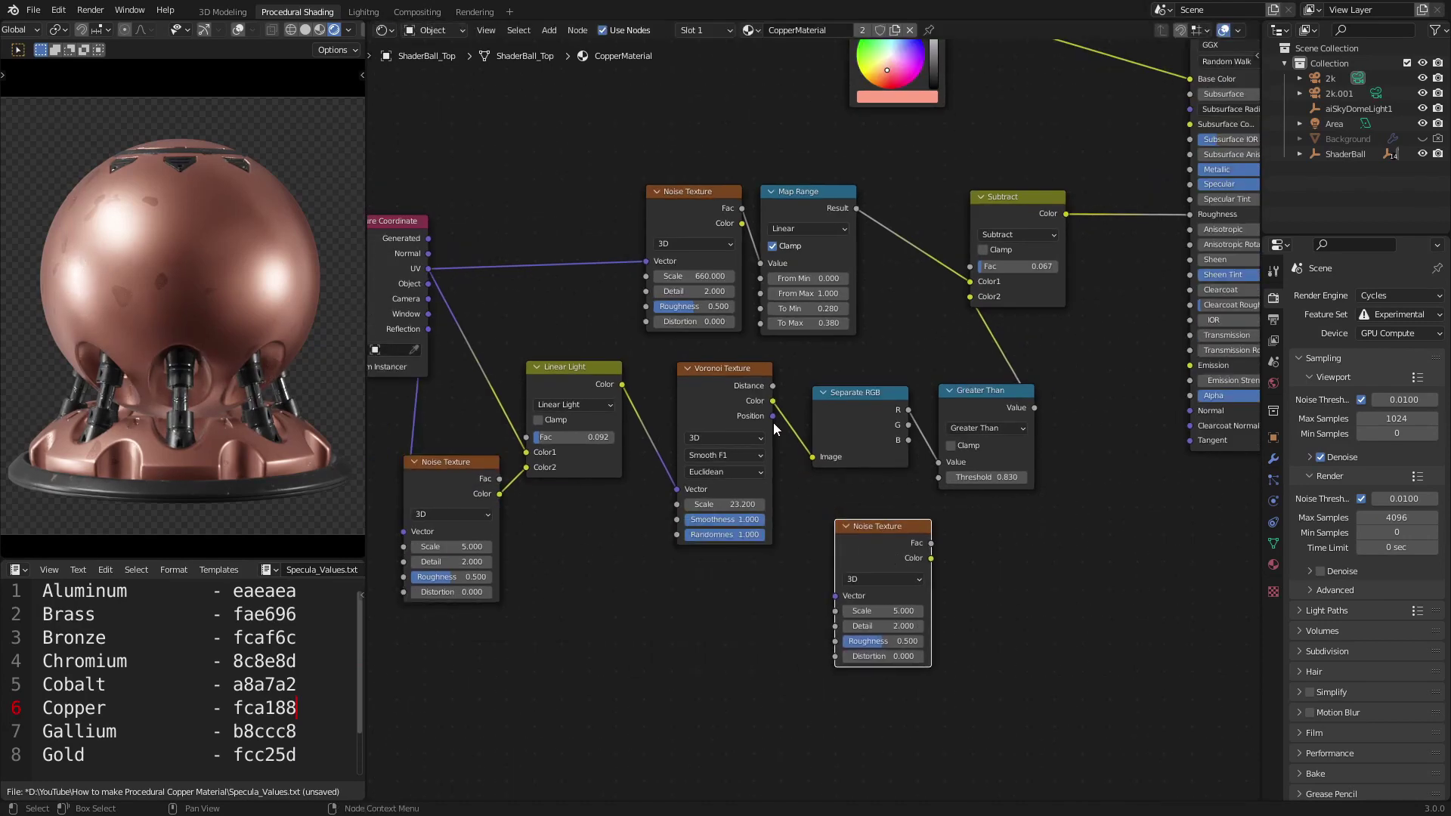
Connect the Voronoi's Position output to the lower Noise Texture's Vector and move the Principled BSDF and Material Output farther from the chain.
left_click_drag(772, 416, 835, 595)
scroll(907, 567, "down", 2)
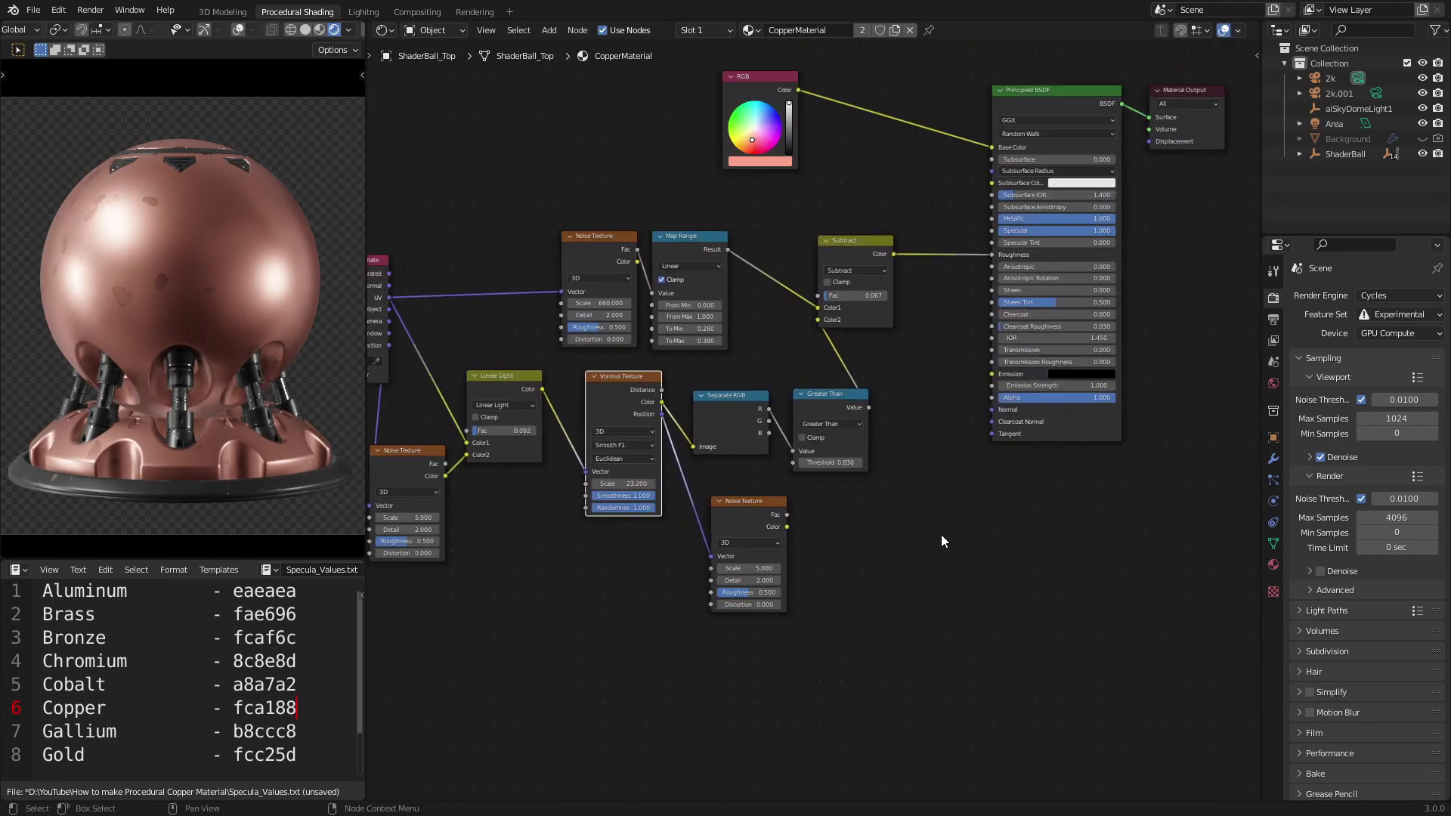
scroll(943, 537, "down", 1)
left_click_drag(995, 43, 1133, 136)
key("g")
left_click(1242, 138)
scroll(994, 468, "up", 4)
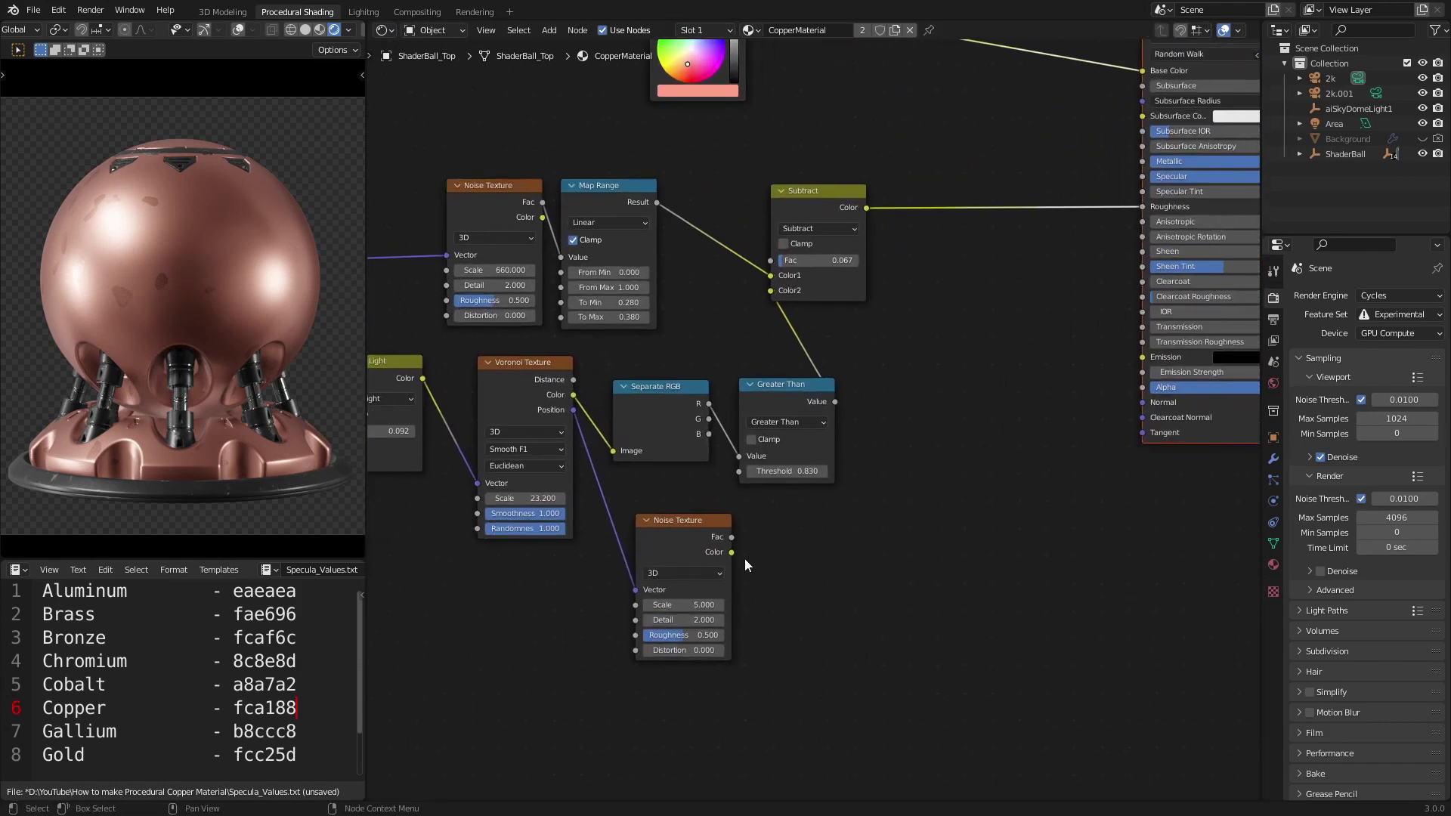
Preview the Position-driven noise and insert a copy of the Subtract node before Roughness, with its blending mode set to Overlay.
left_click(702, 543, "ctrl+shift")
left_click(827, 214)
key("shift+d")
left_click(977, 200)
left_click(950, 215)
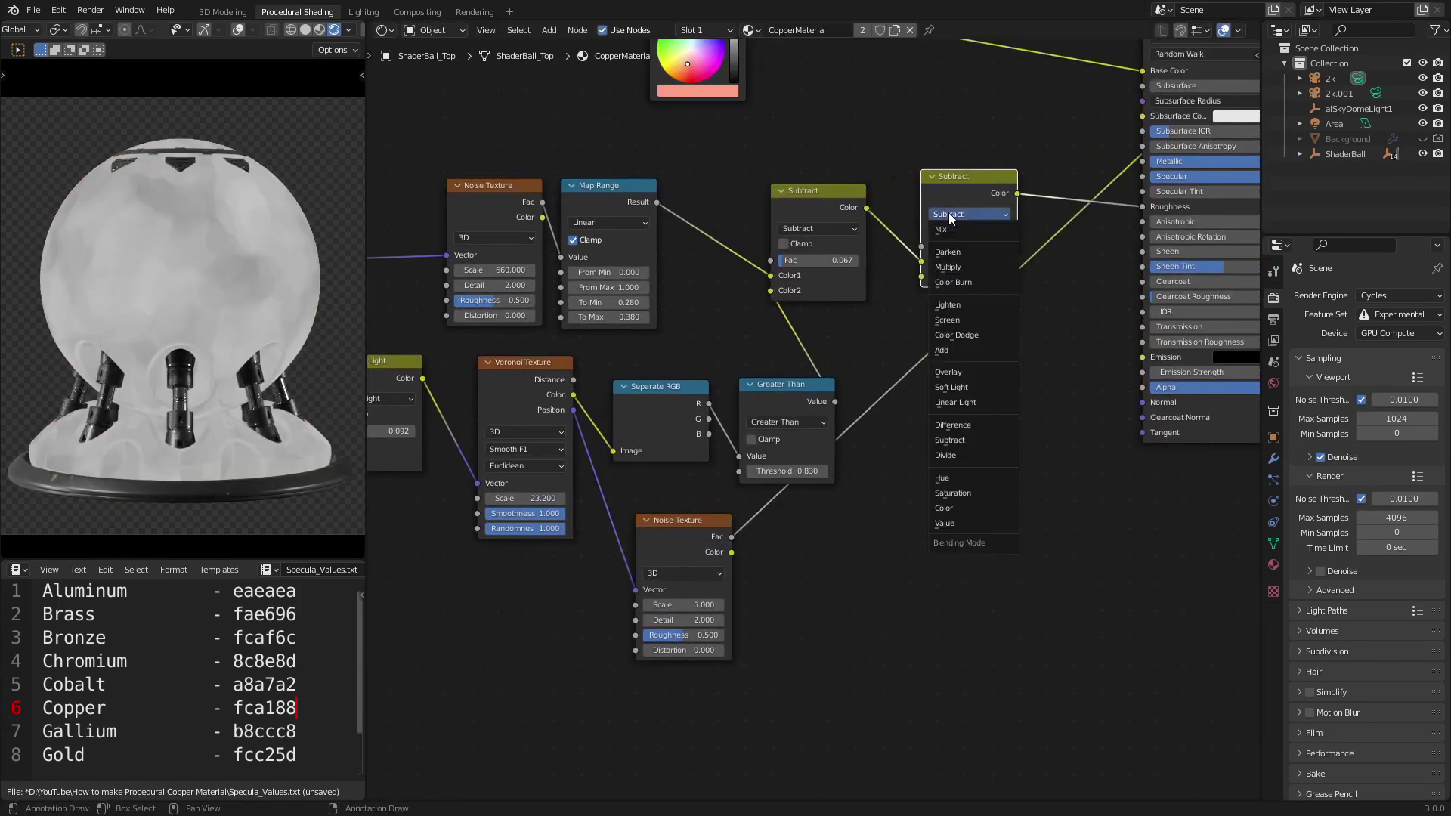
left_click(975, 370)
Feed the Position-driven noise's Fac into the Overlay node's Color2 with Fac at 0.733, and restore the Principled BSDF output.
left_click_drag(835, 402, 966, 250)
left_click(982, 192, "ctrl+shift")
left_click(1215, 418, "ctrl+shift")
left_click(963, 320)
scroll(652, 581, "down", 5)
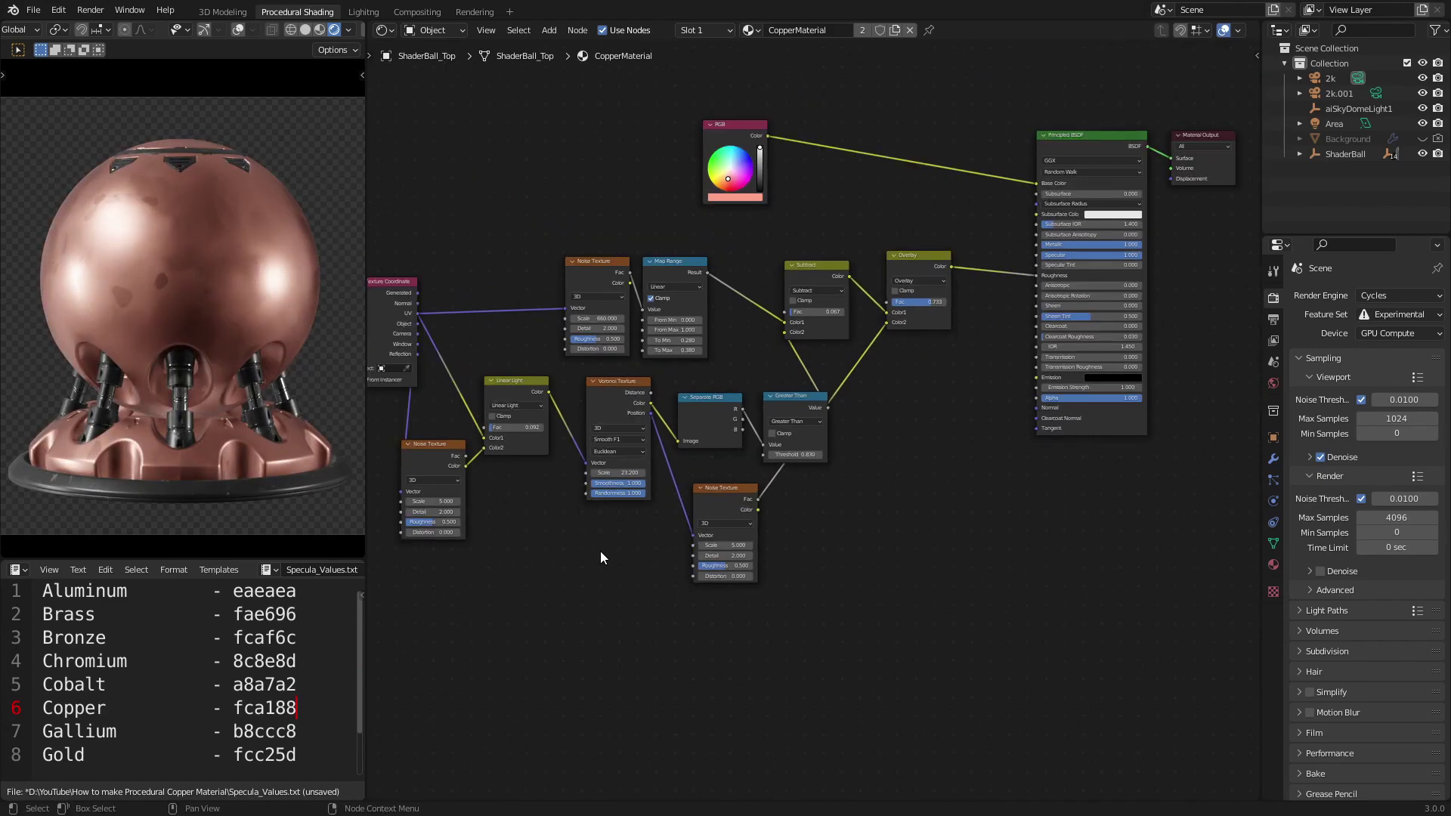
Move the Texture Coordinate node farther away from the noise and Voronoi nodes.
left_click_drag(601, 551, 696, 536, "alt")
left_click_drag(468, 299, 378, 307)
left_click_drag(1070, 421, 1011, 405, "alt")
middle_click_drag(1011, 405, 1004, 393)
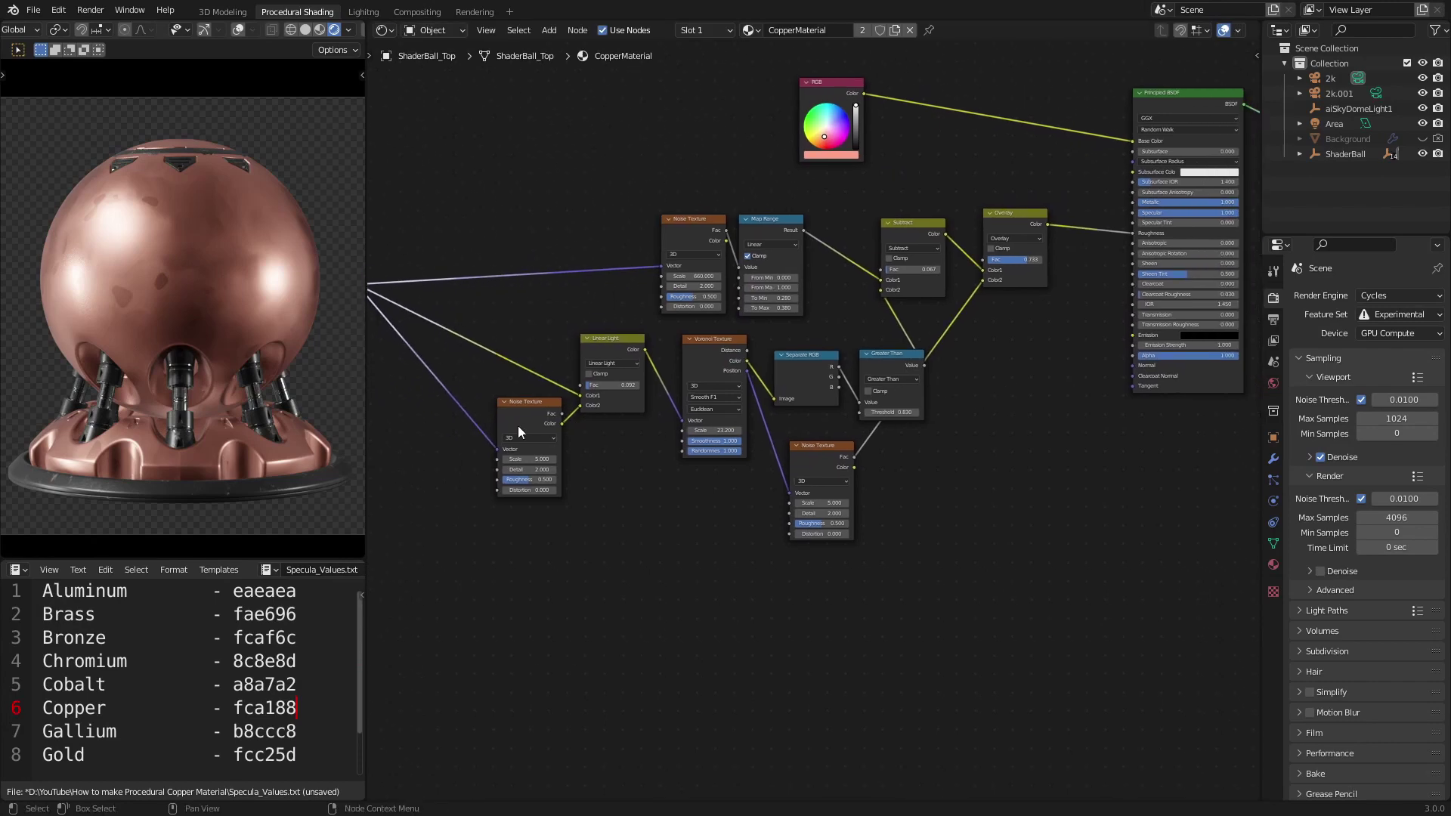
Duplicate the UV-driven Noise Texture with its link below the Position-driven noise, setting Detail to 15 and Roughness to 1.
left_click(518, 428)
key("ctrl+shift+d")
left_click(925, 544)
scroll(945, 514, "up", 6)
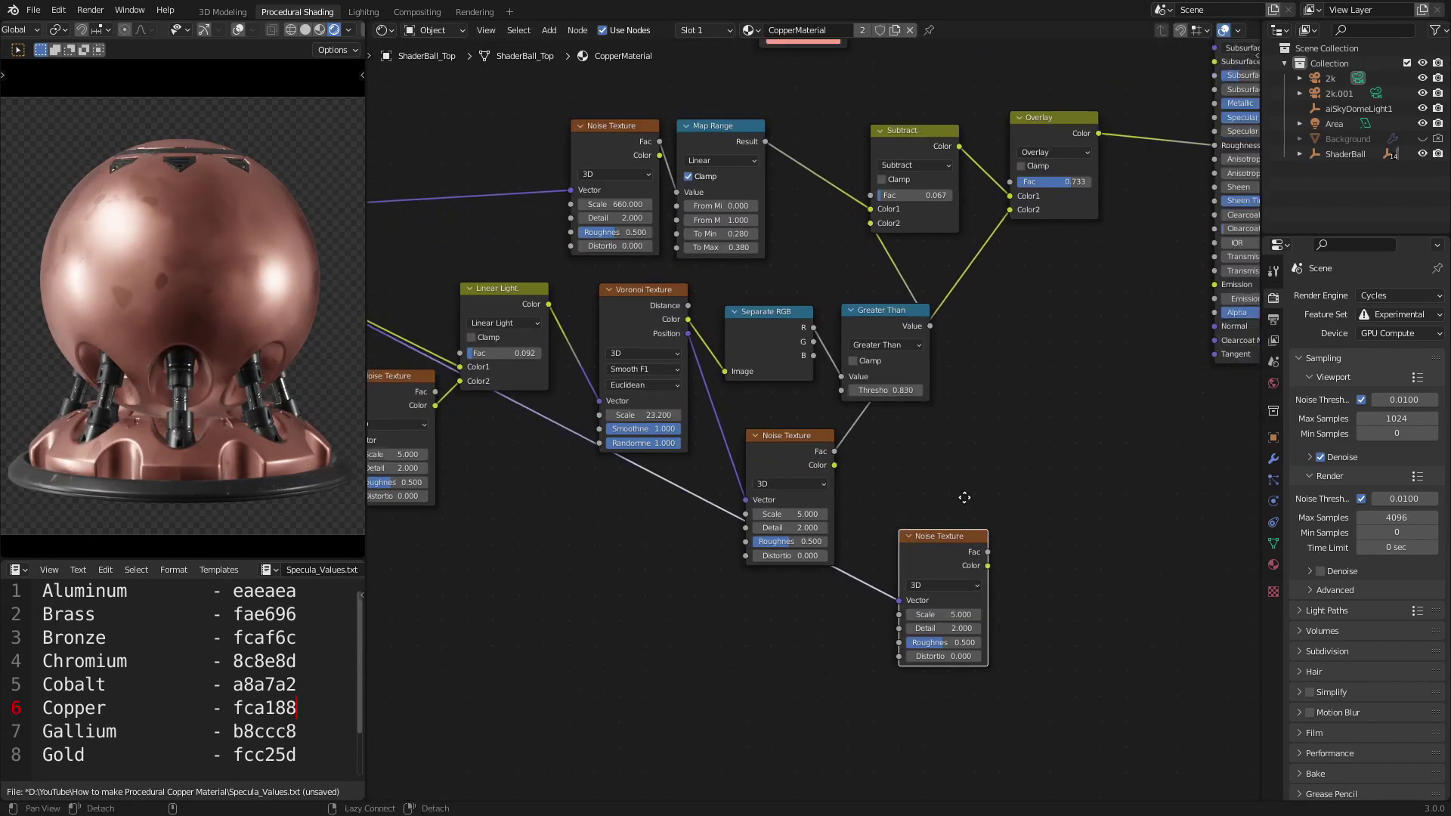
middle_click_drag(965, 499, 779, 489)
left_click_drag(742, 637, 814, 653)
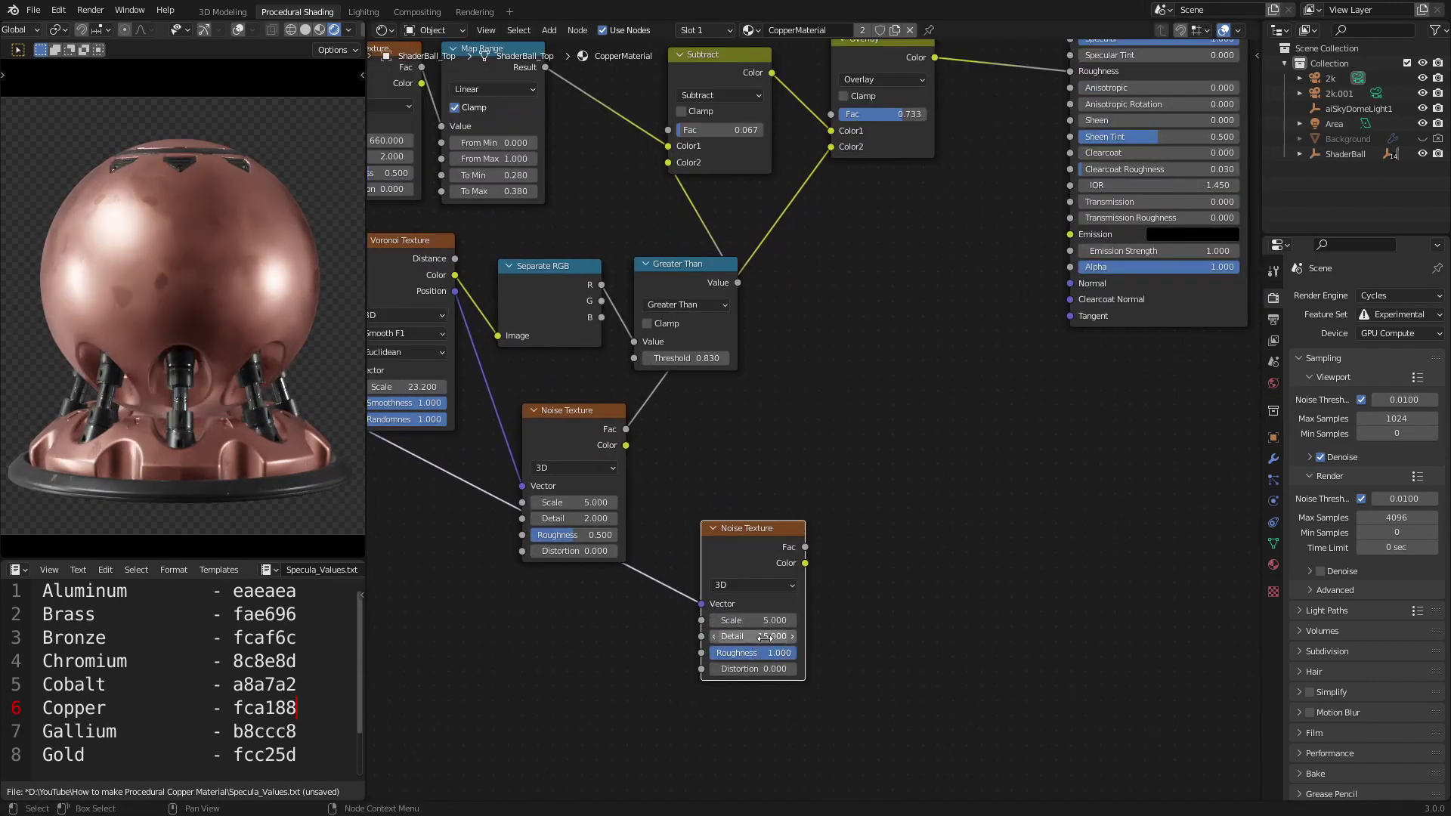
Insert a copy of the Overlay node before Roughness, with the detailed noise's Fac in Color2 and its own Fac at 1.
middle_click_drag(893, 60, 863, 133)
left_click(864, 133)
key("shift+d")
left_click(981, 129)
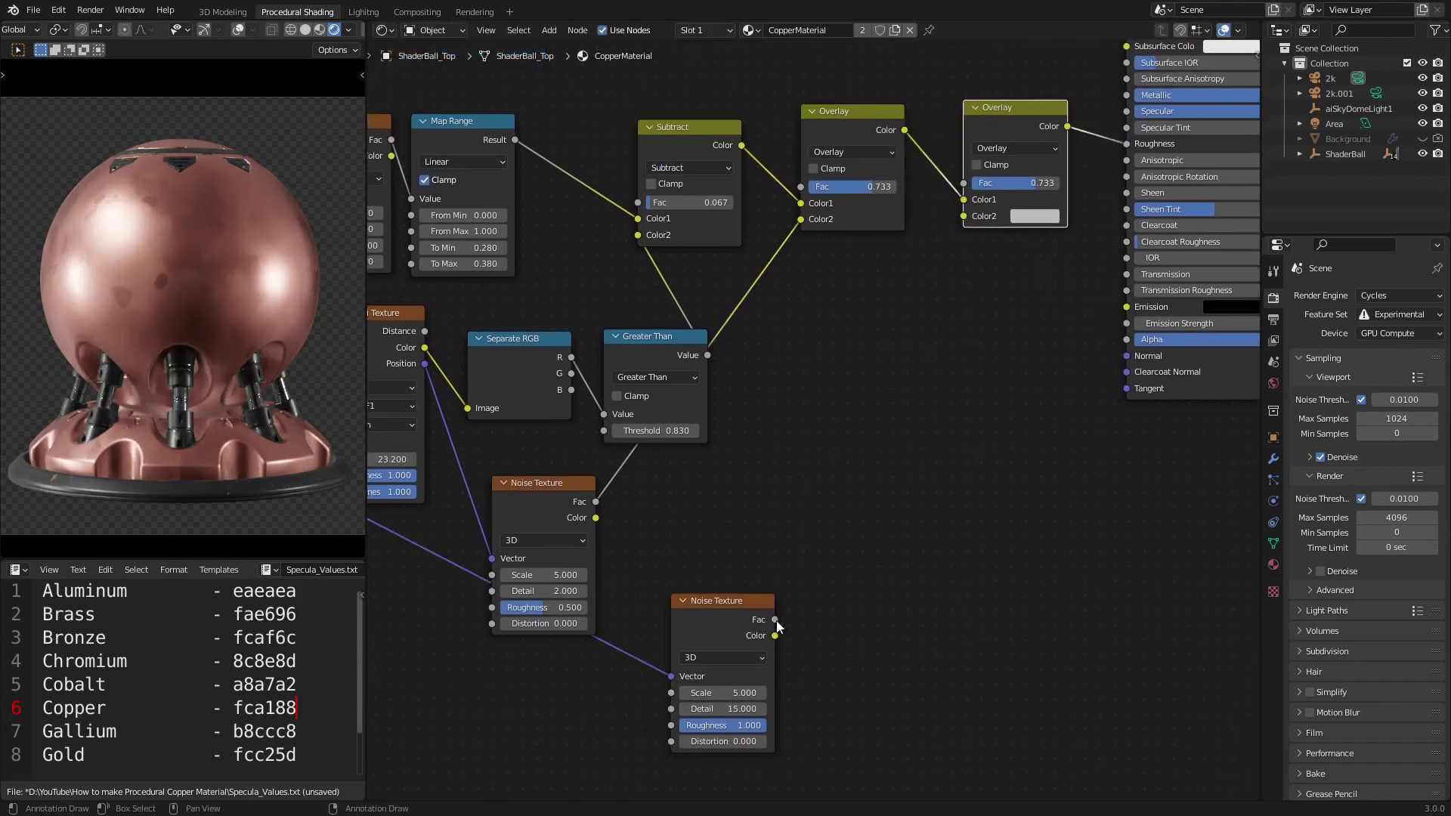
left_click_drag(777, 620, 1075, 183)
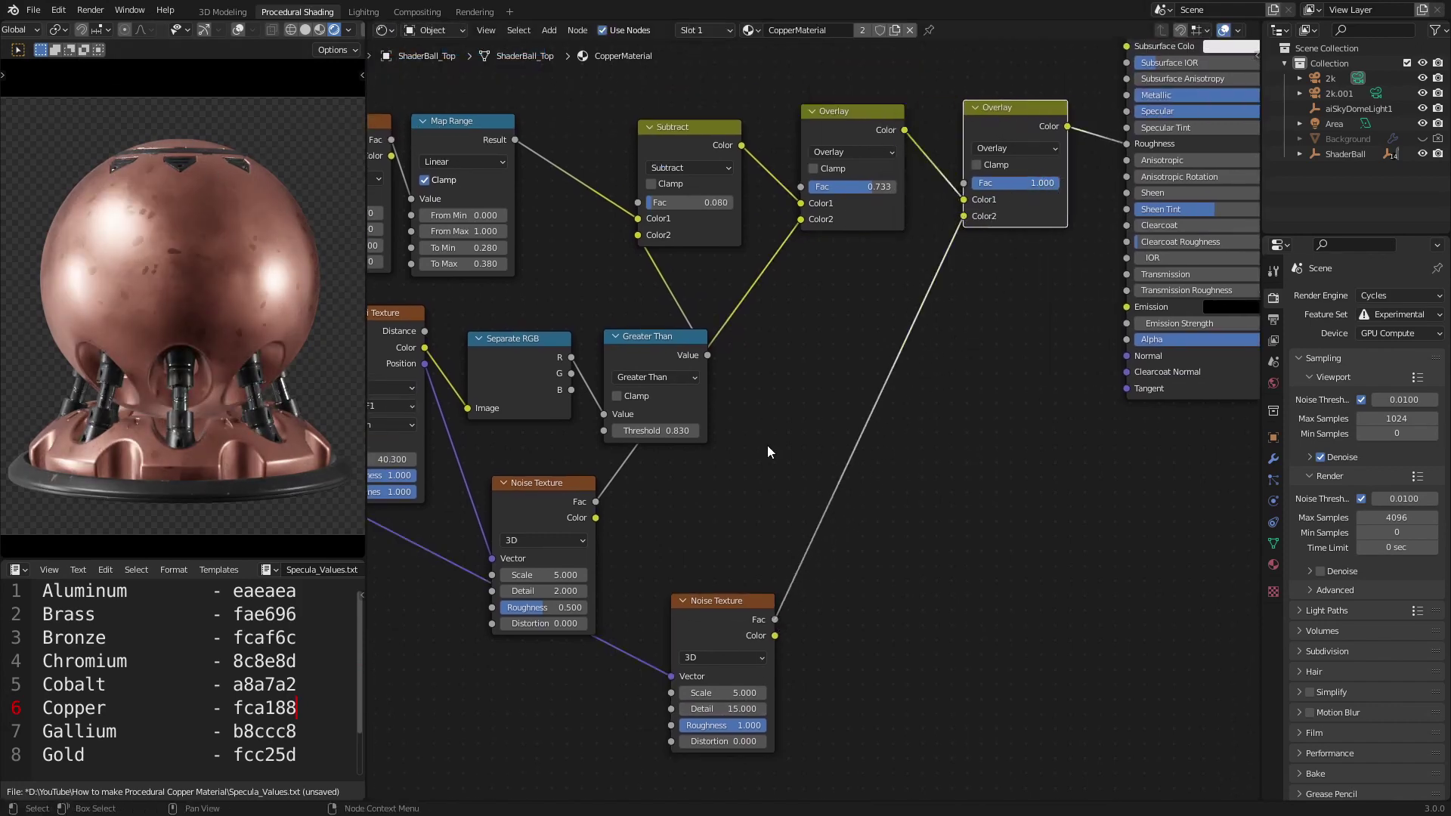
Move the Principled BSDF and Material Output farther out and paste the Scratches node frame below the chain.
scroll(809, 498, "down", 7)
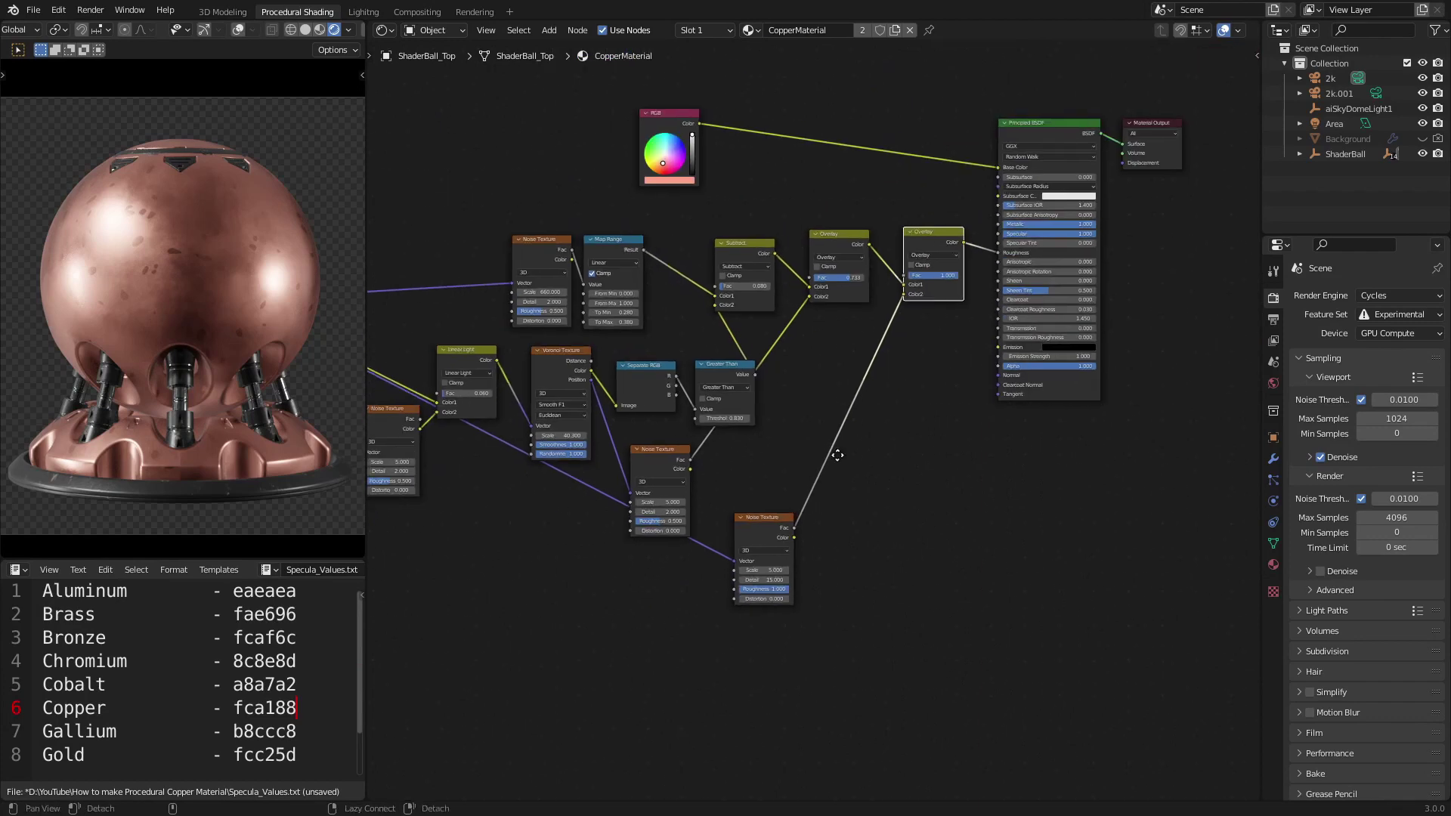
left_click_drag(836, 457, 861, 383, "alt")
middle_click_drag(861, 383, 810, 418)
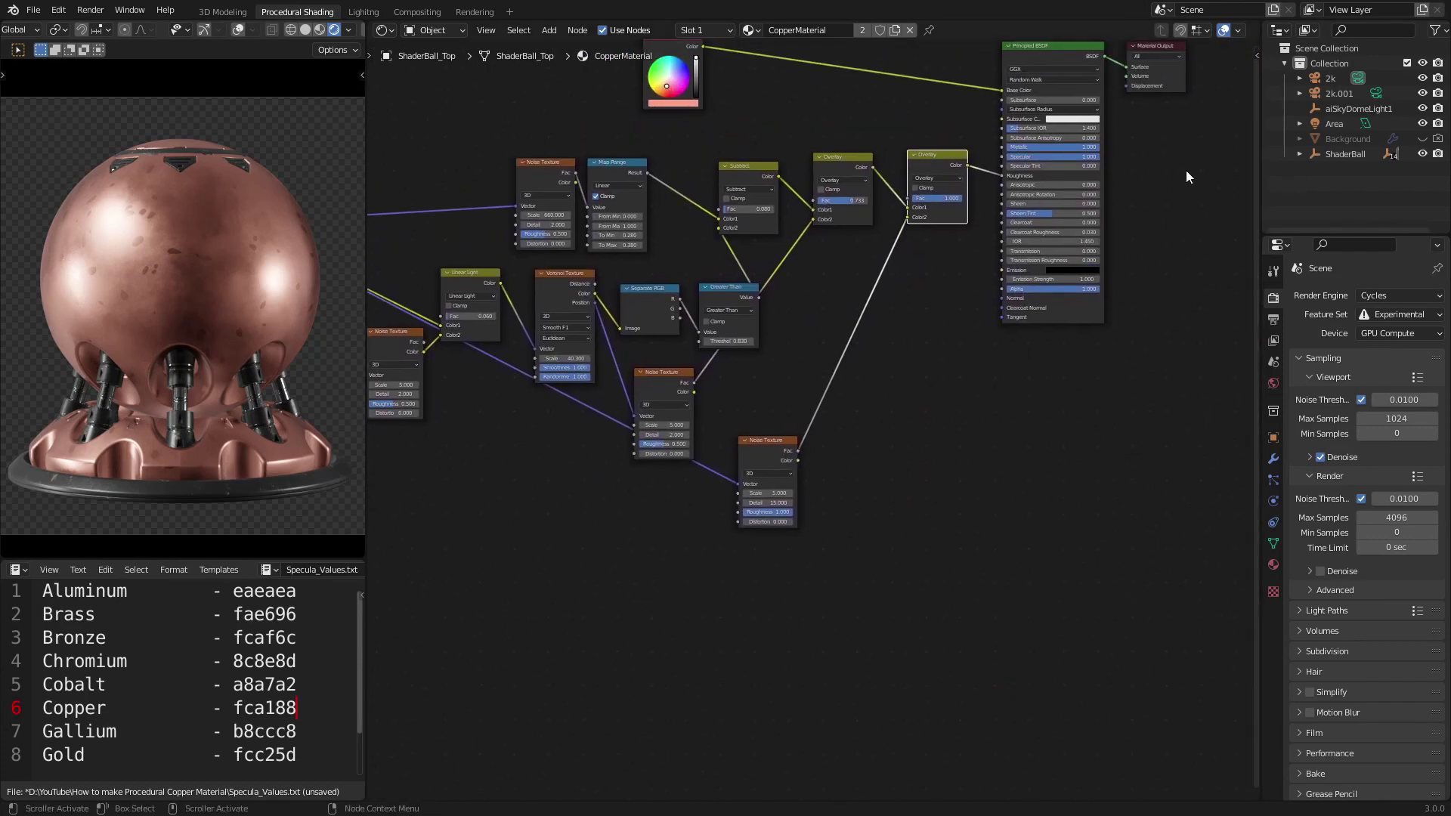
left_click_drag(1045, 50, 1135, 32)
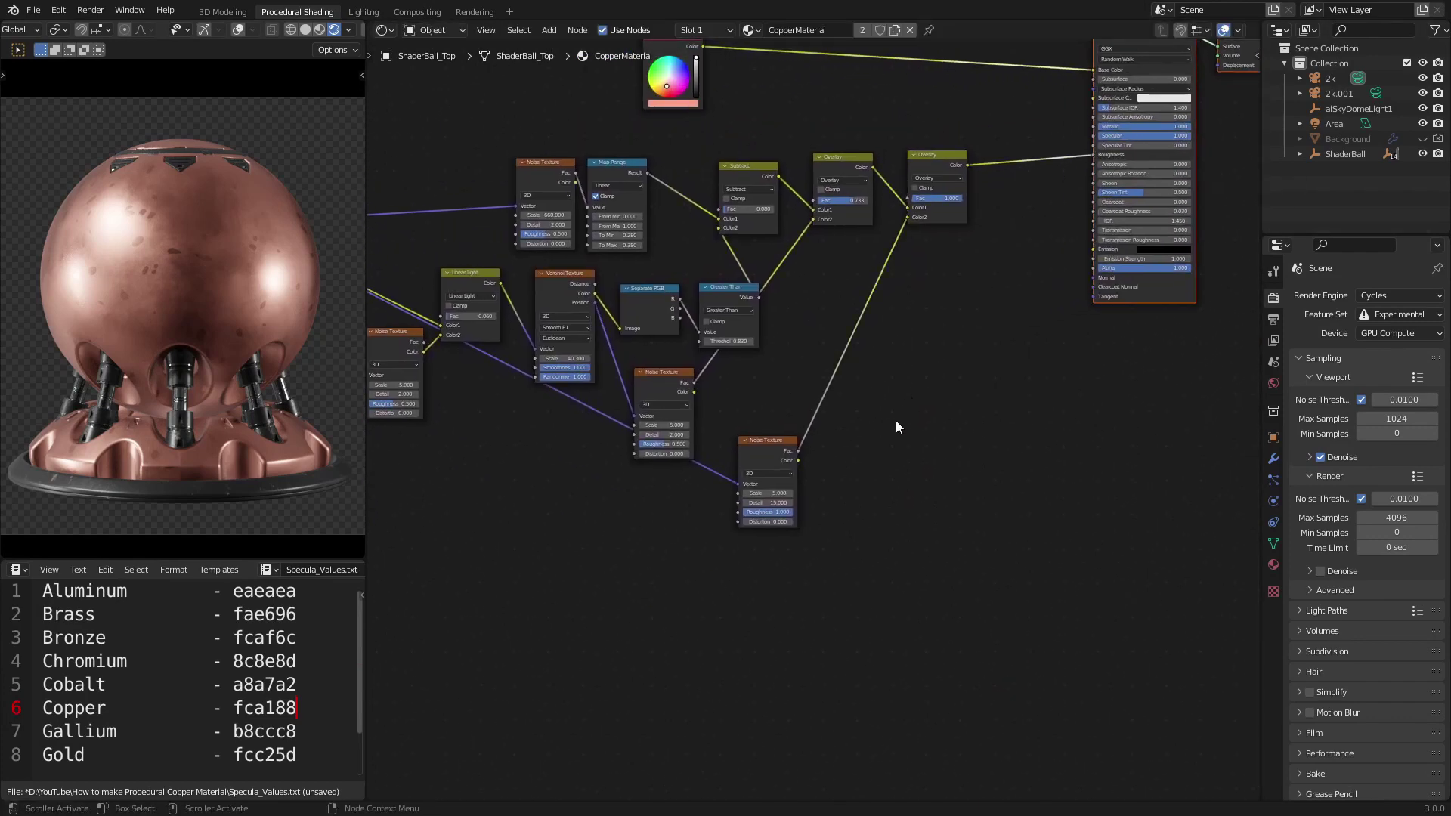
key("ctrl+v")
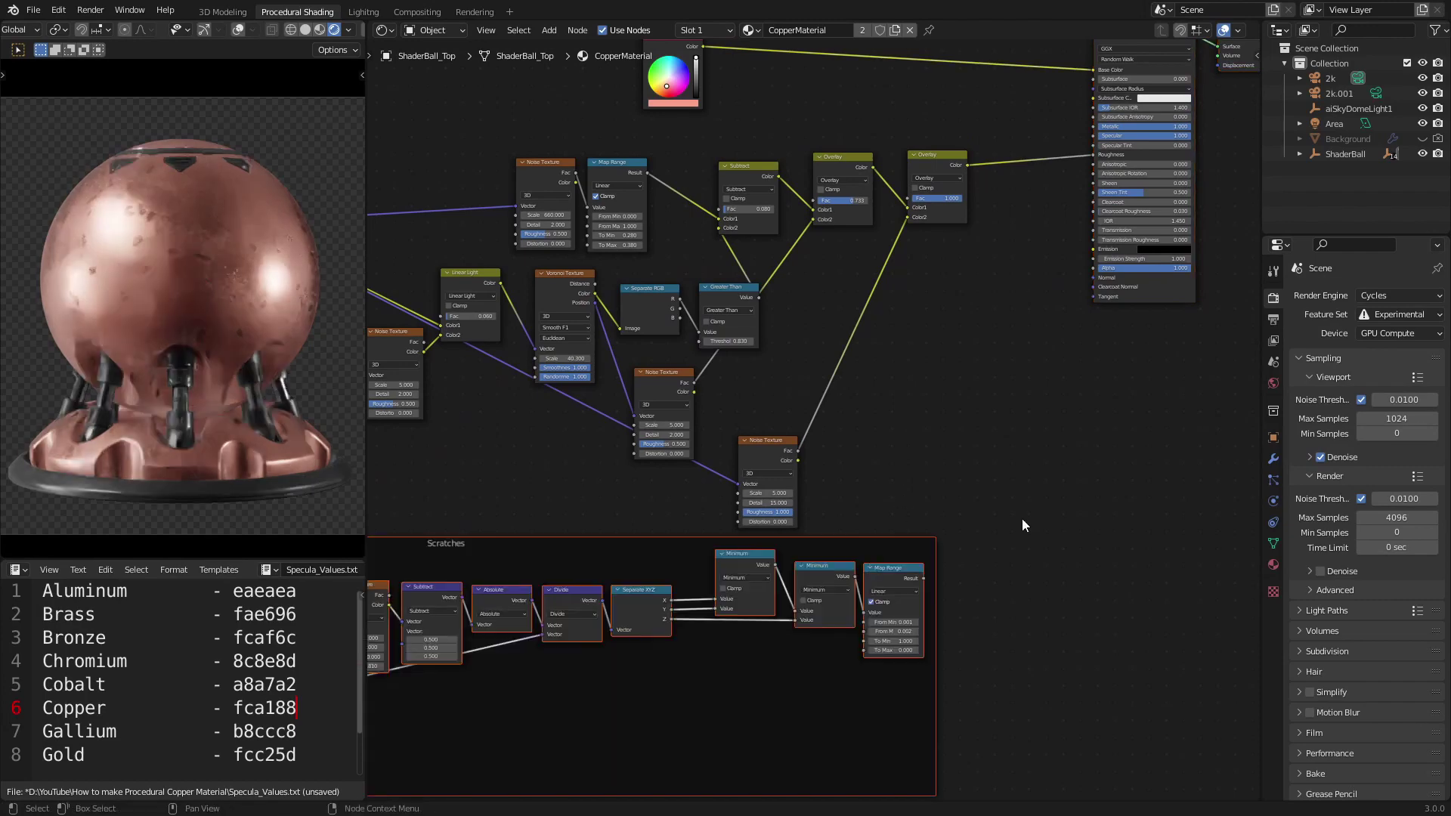
Preview the Scratches frame's Map Range result on the shader ball and restore the Principled BSDF output.
left_click(921, 582, "ctrl+shift")
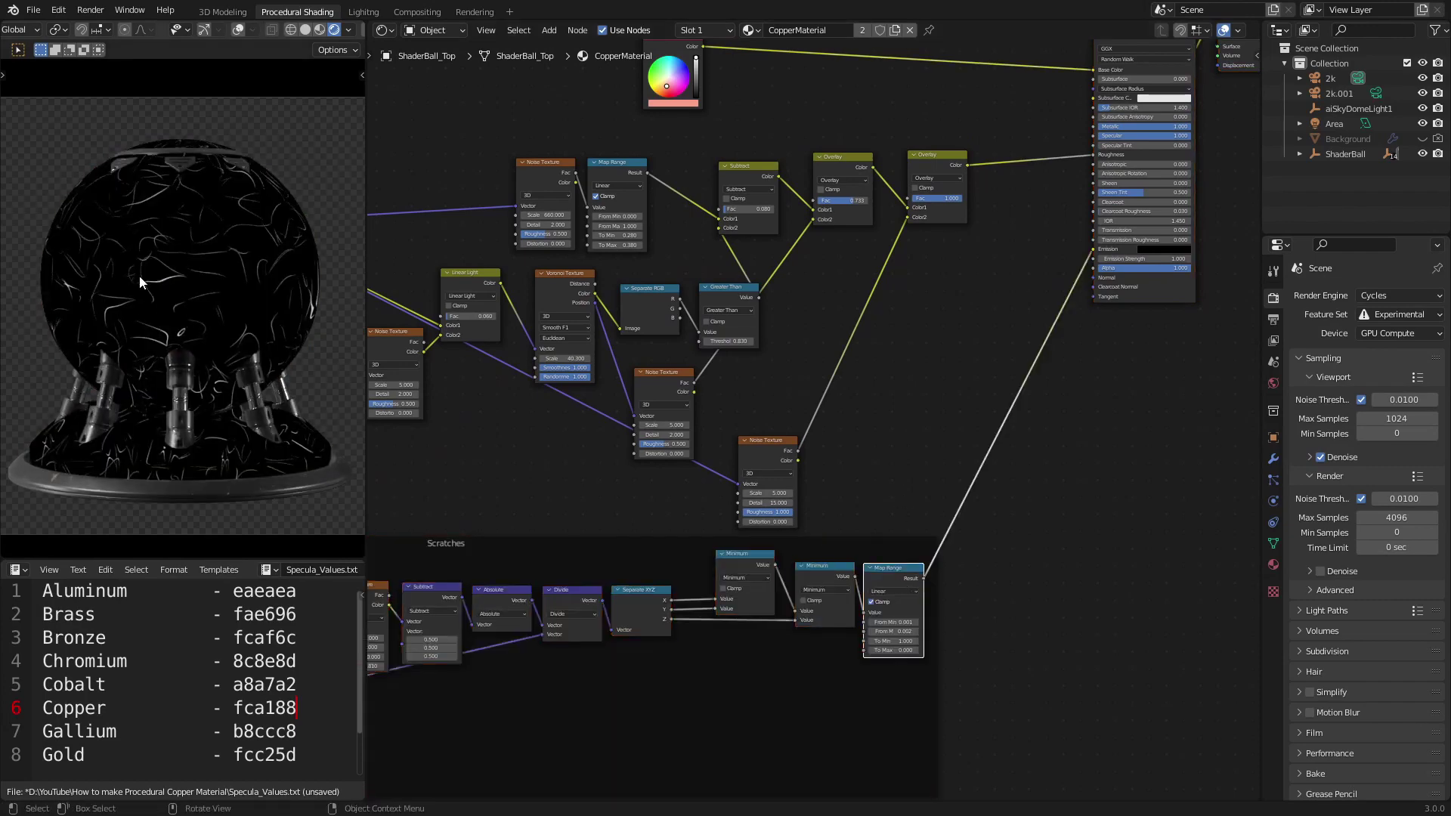
middle_click_drag(960, 333, 934, 353)
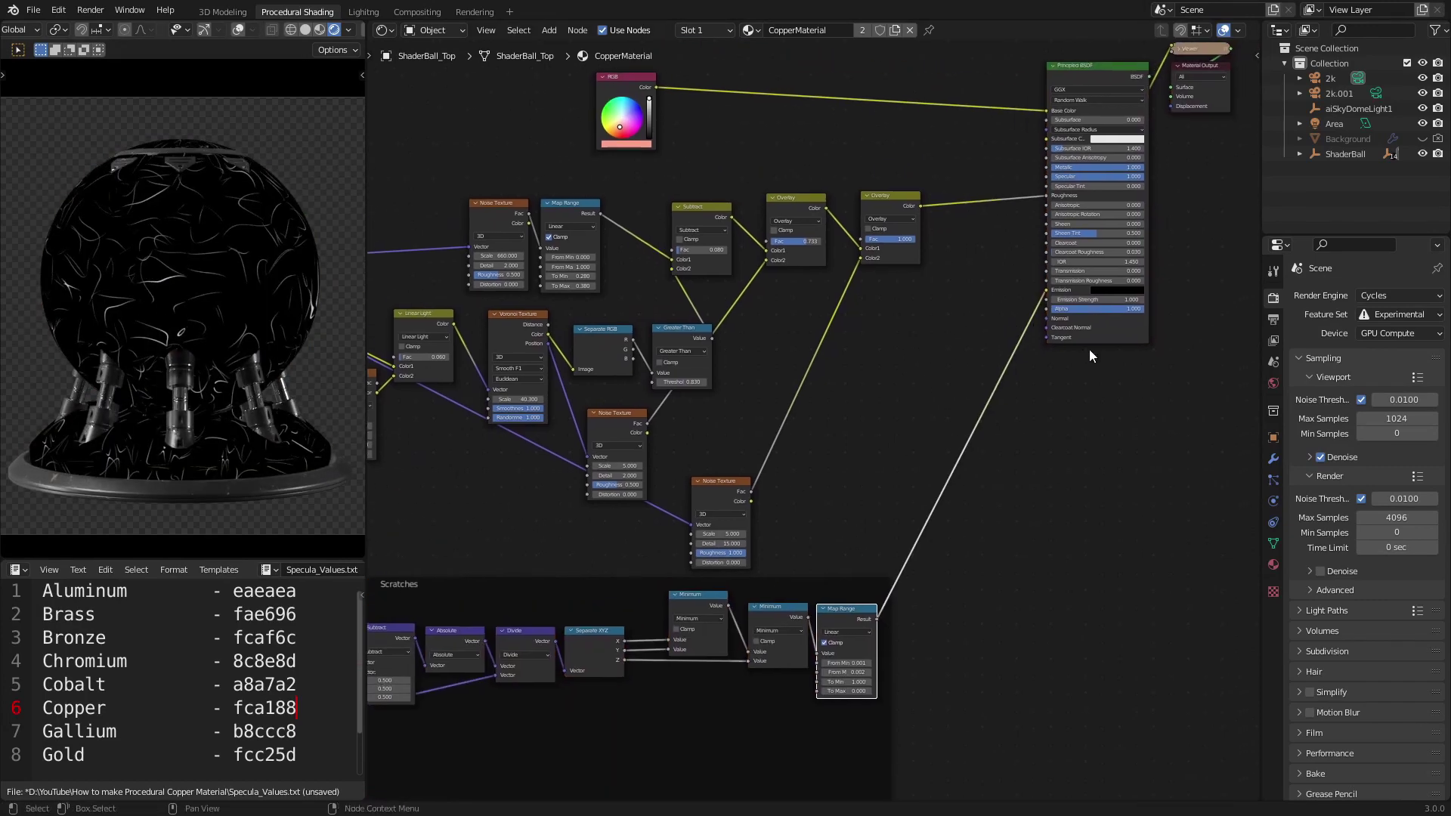
left_click(1117, 326, "ctrl+shift")
Insert a Math Add node between the last Overlay and Roughness, with the Scratches Map Range Result in its second Value.
key("q")
left_click(963, 311)
left_click(955, 194)
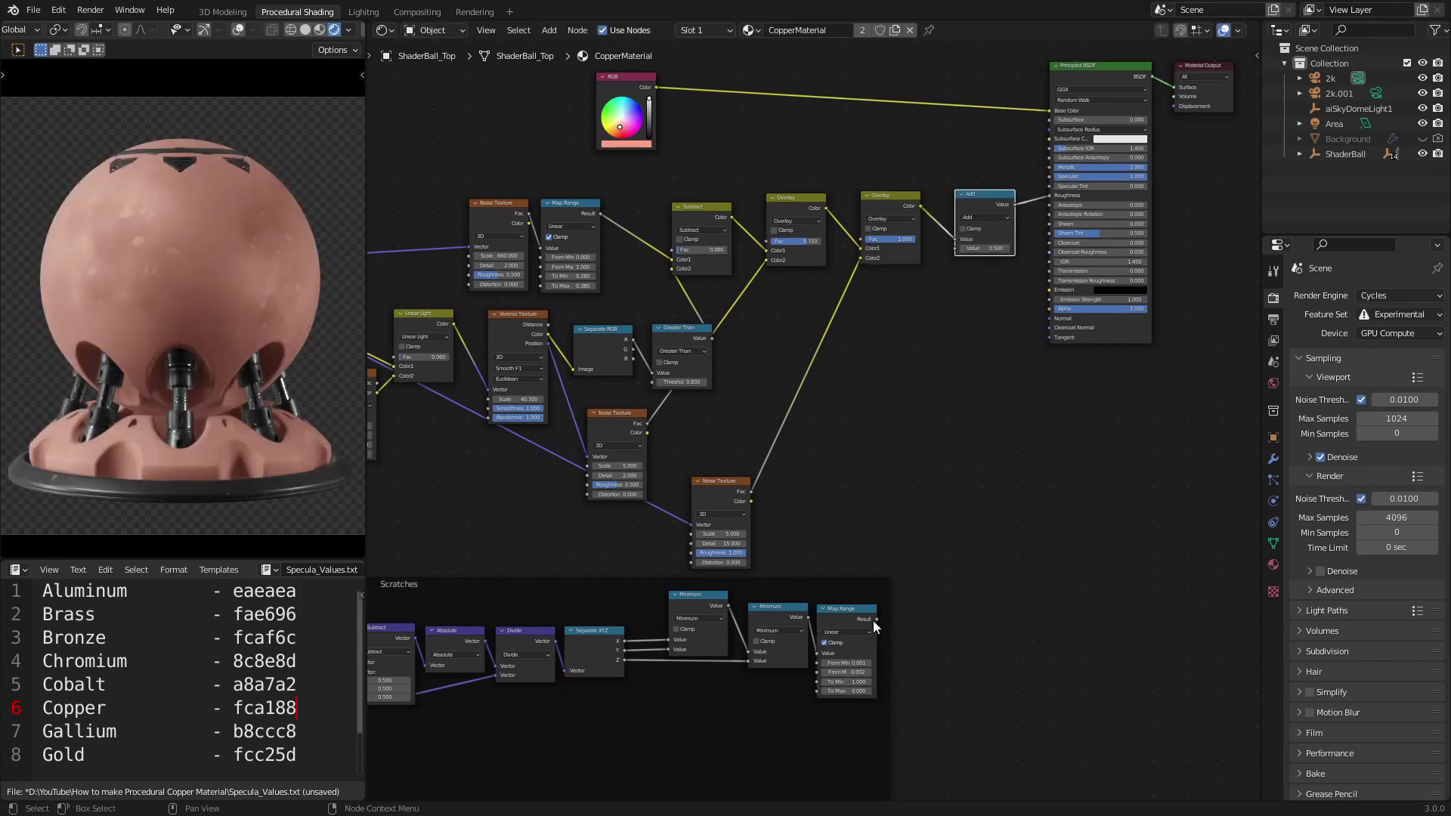
left_click_drag(877, 619, 956, 248)
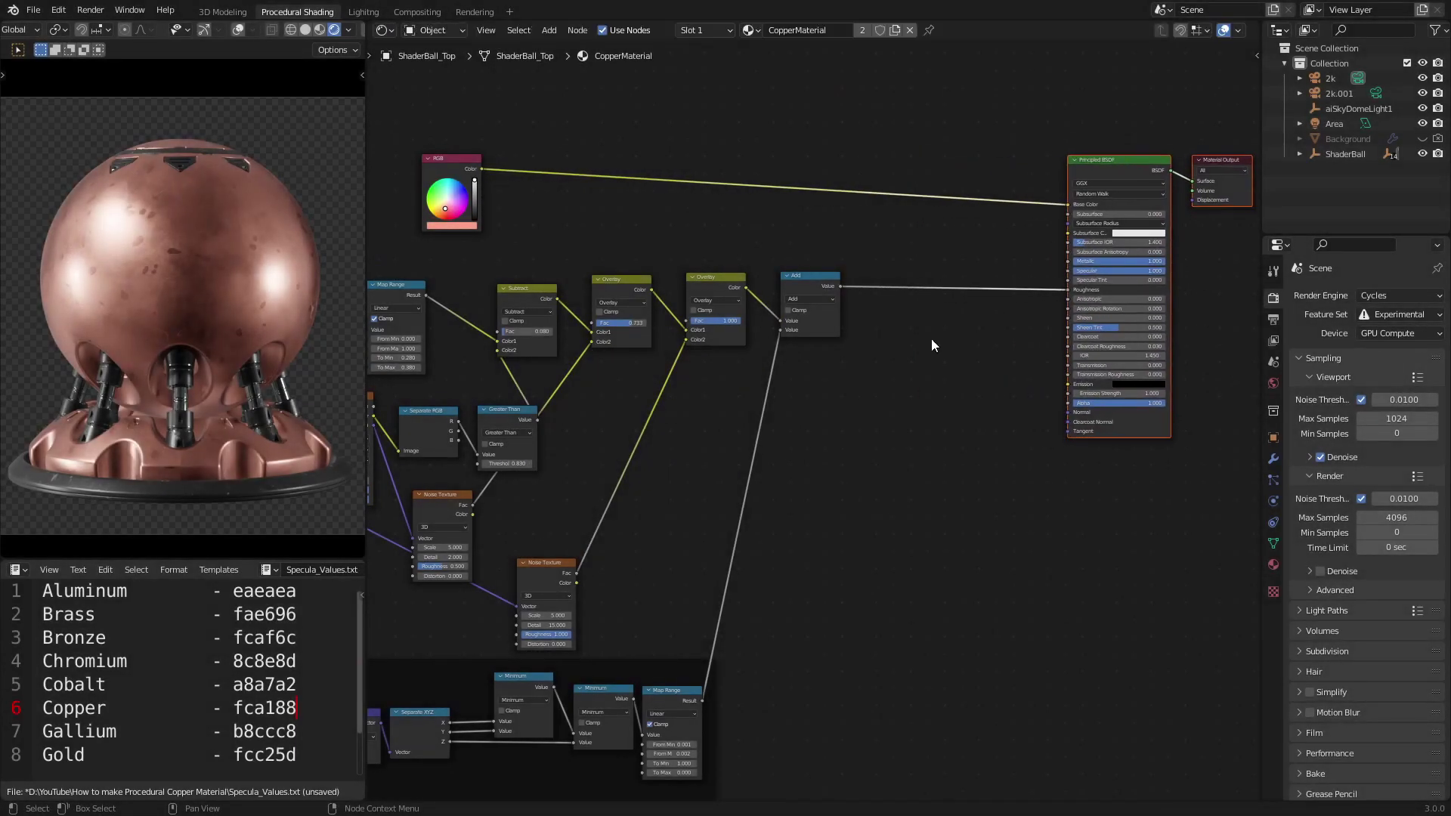
Add a Bump node beside the Principled BSDF's Normal input.
scroll(933, 378, "up", 5)
key("shift+a")
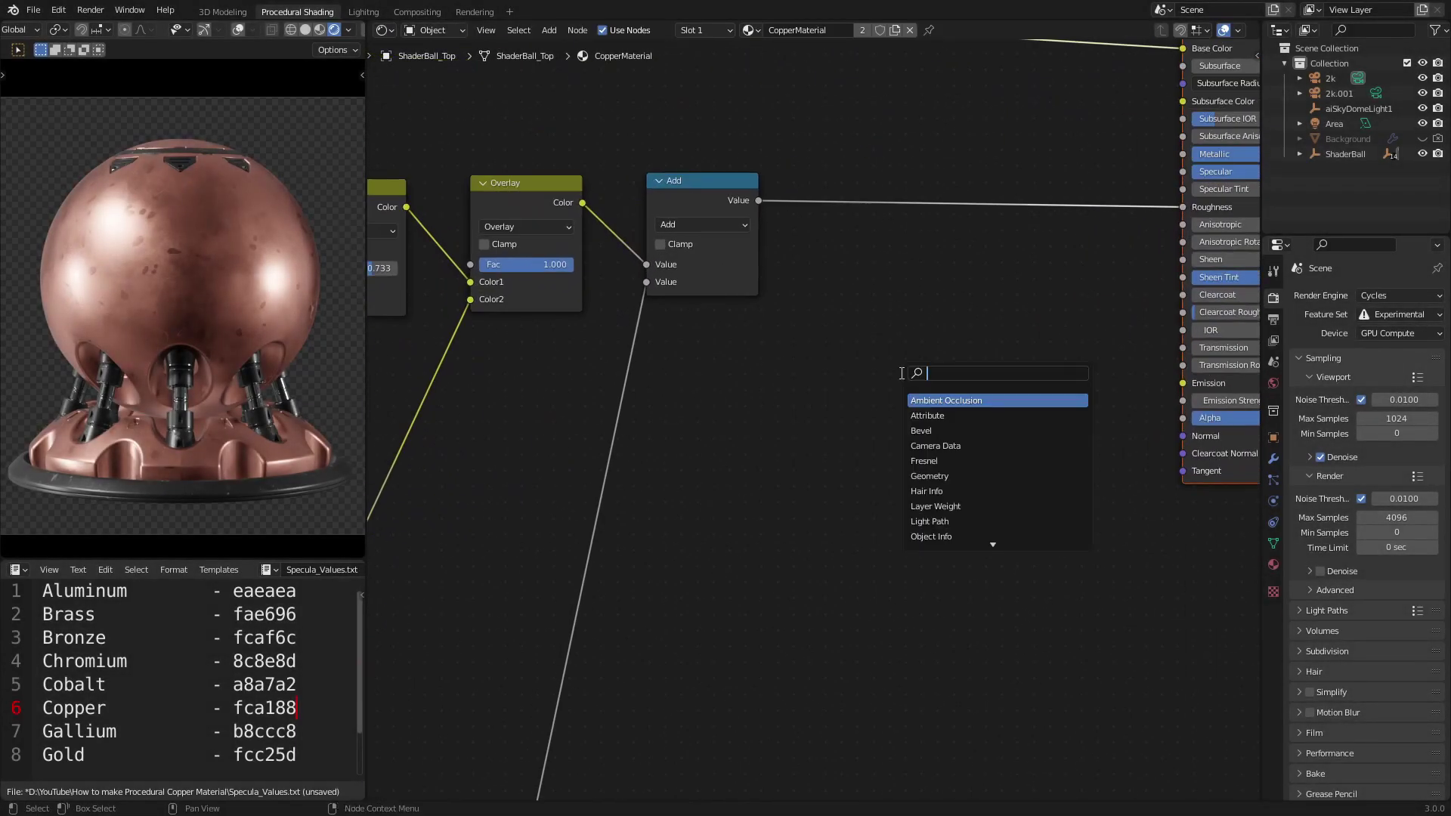
type("bump")
key("Return")
left_click(867, 418)
left_click(868, 420)
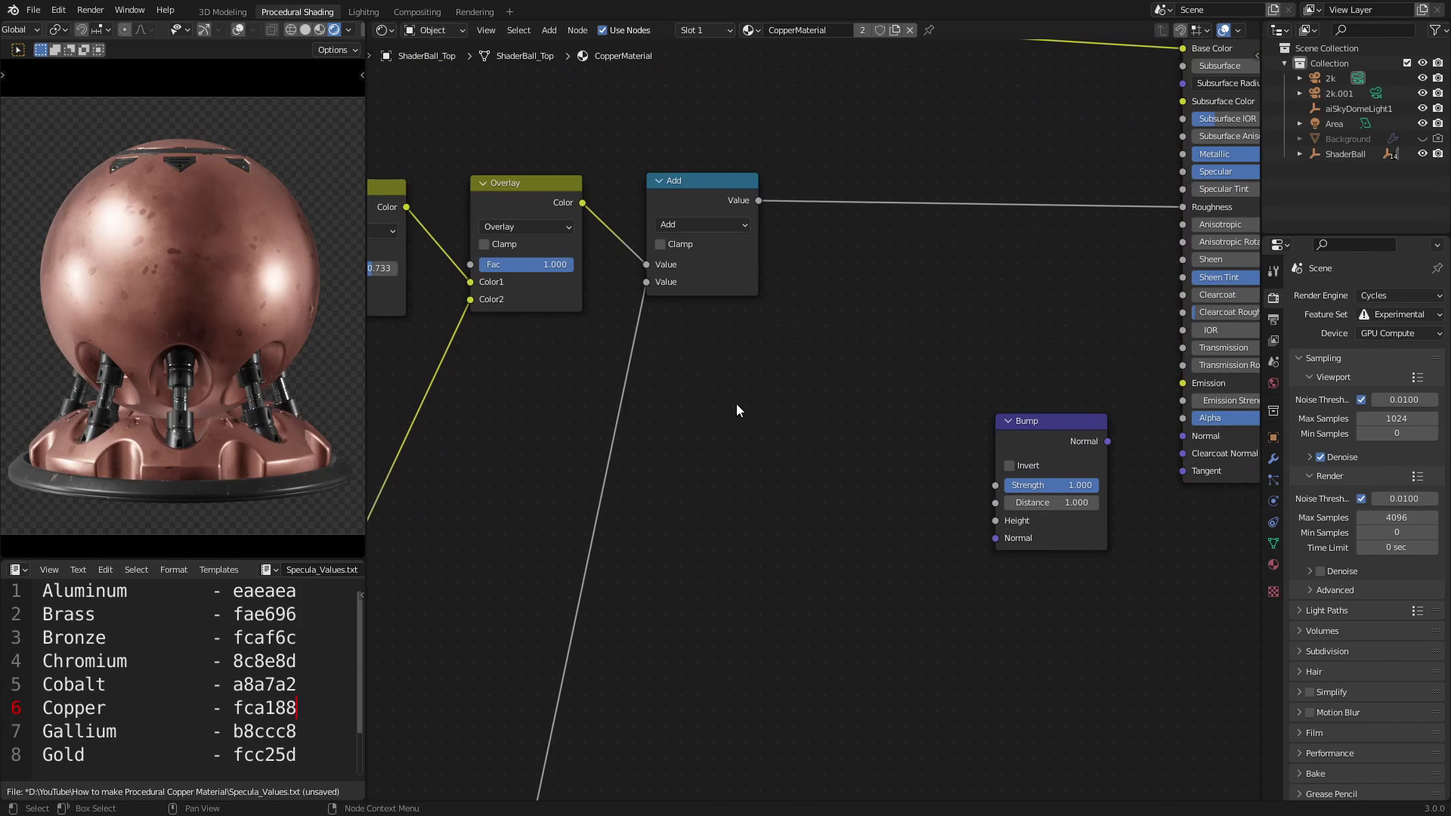
Add a Noise Texture beside the Bump node, driven directly by the Generated output of a new Texture Coordinate node.
key("shift+a")
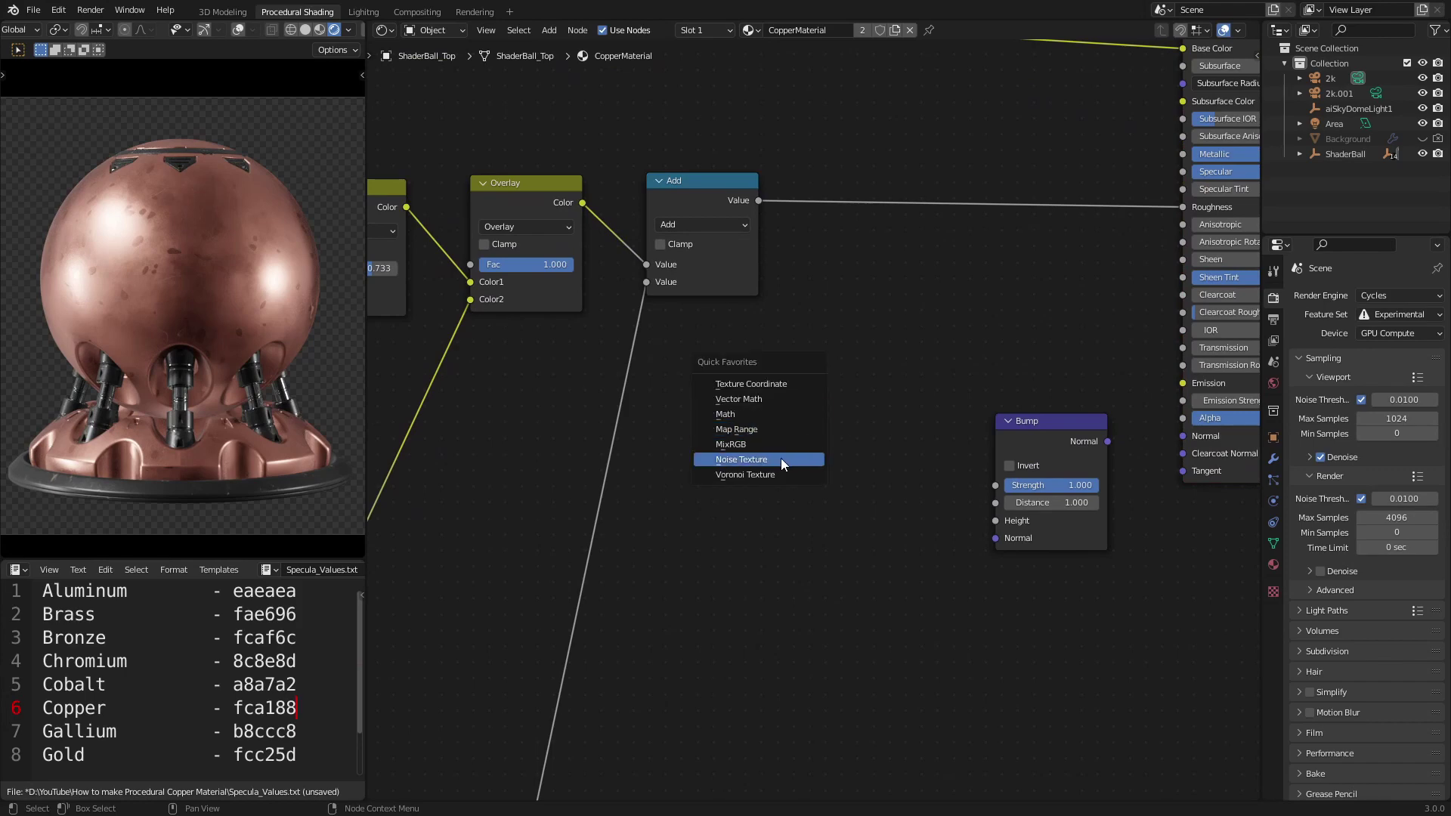
left_click(782, 458)
left_click(791, 437)
left_click(790, 437, "ctrl+shift")
key("ctrl+t")
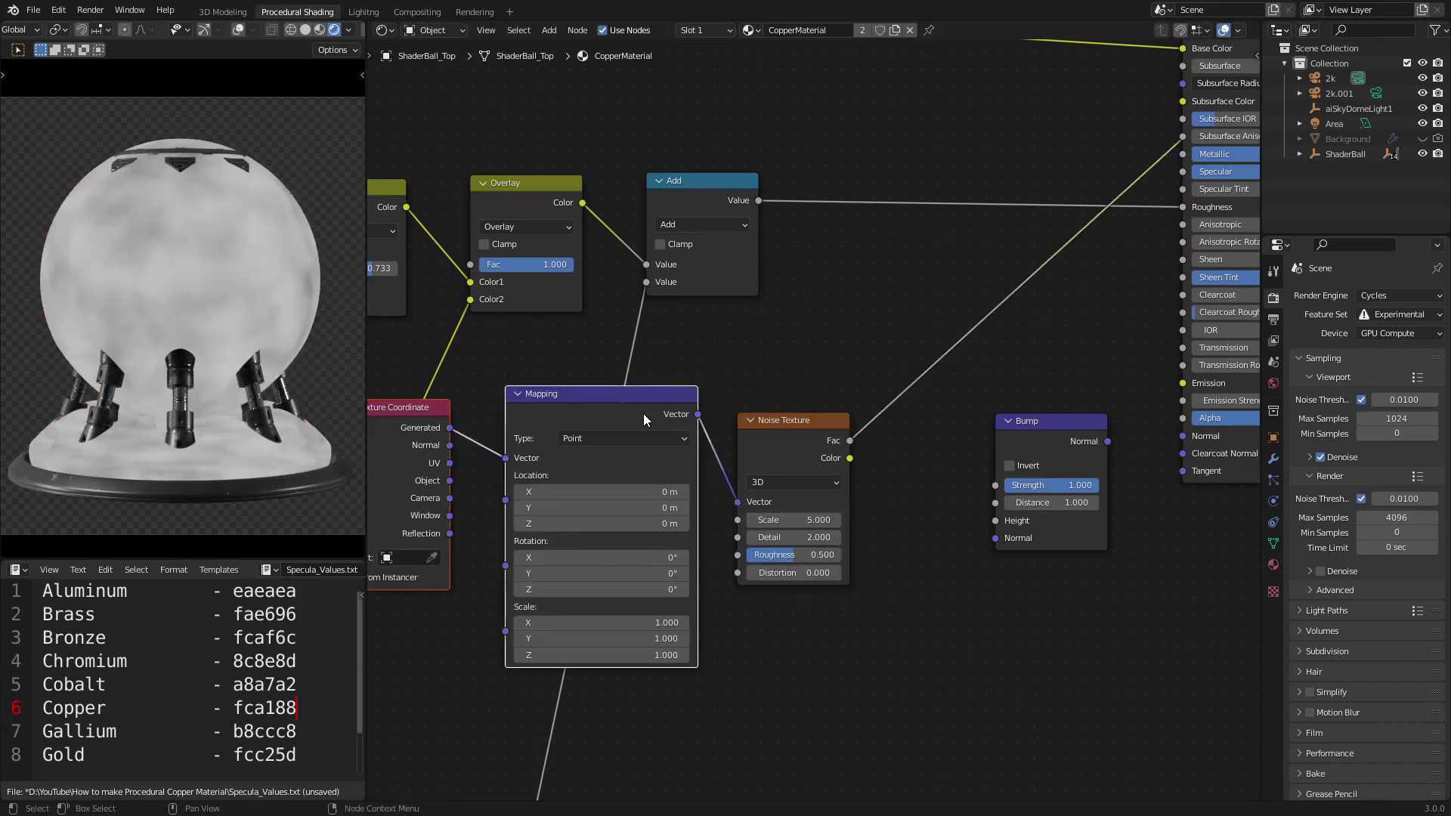
left_click(642, 414)
key("ctrl+x")
left_click_drag(813, 441, 881, 440)
Insert a Vector Math node between the Generated coordinates and the noise, set to Multiply by 0, 0 and 30.
key("shift+a")
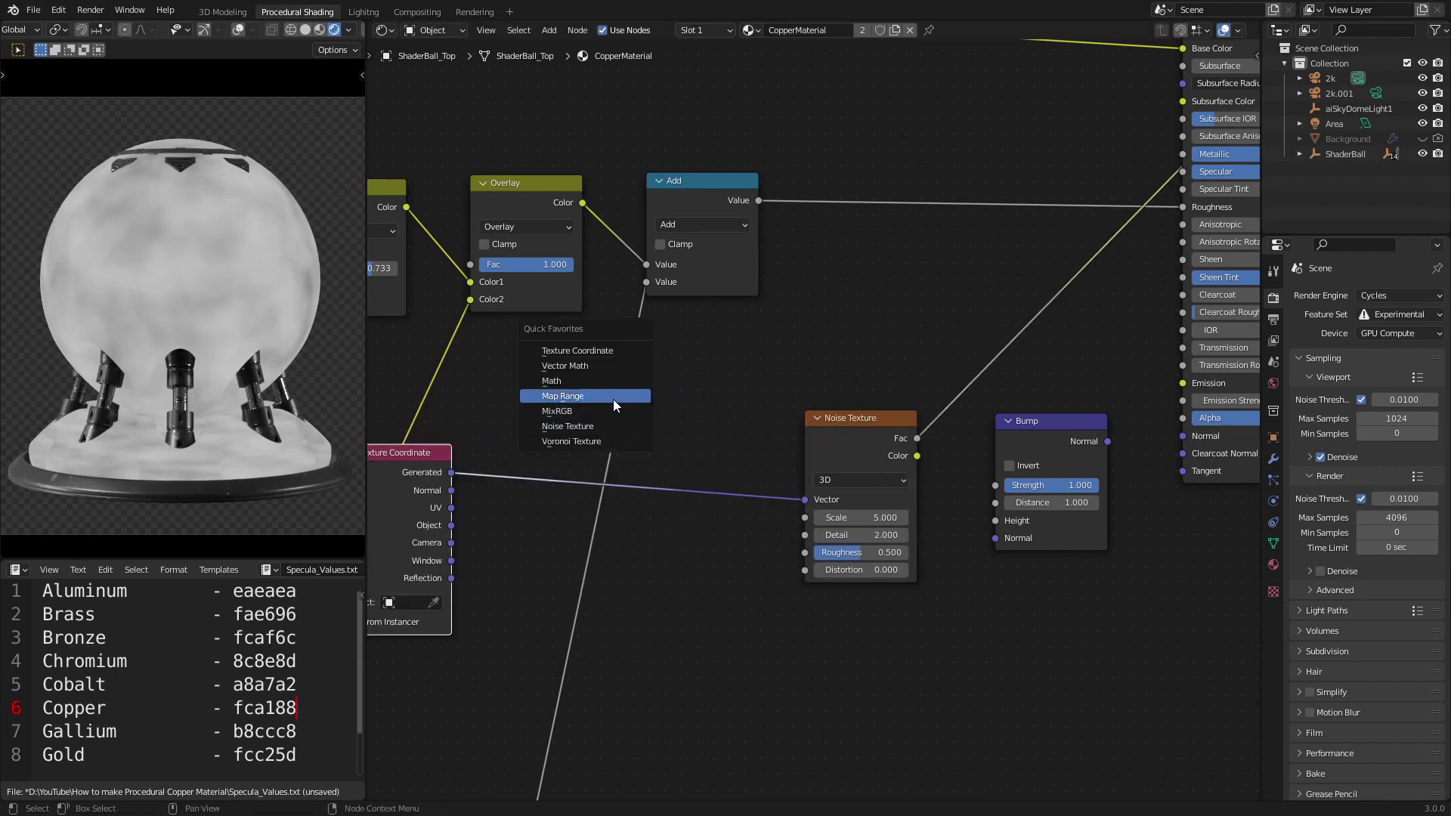
left_click(614, 399)
left_click(684, 452)
left_click(689, 457)
left_click(660, 510)
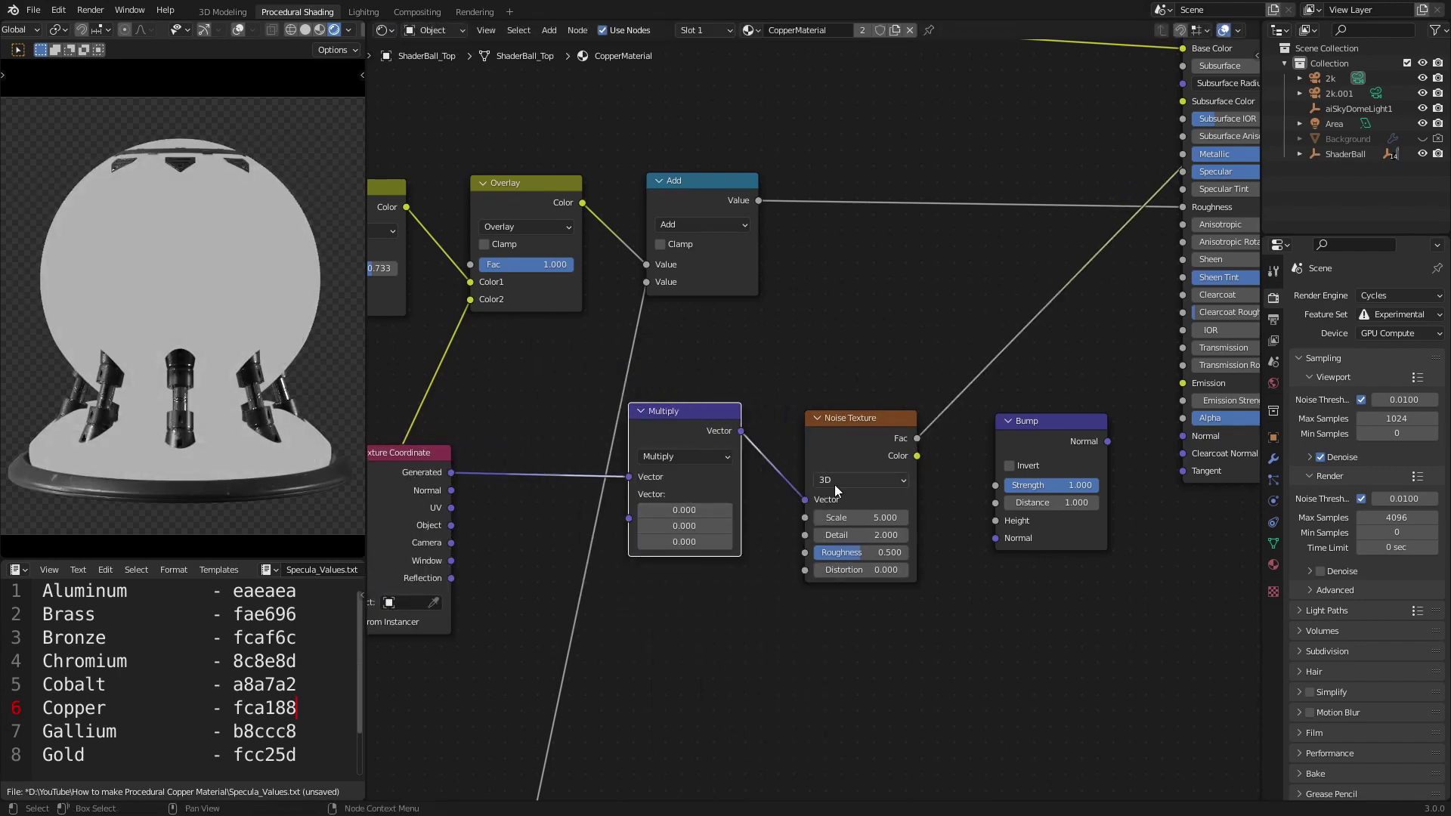
left_click(694, 544)
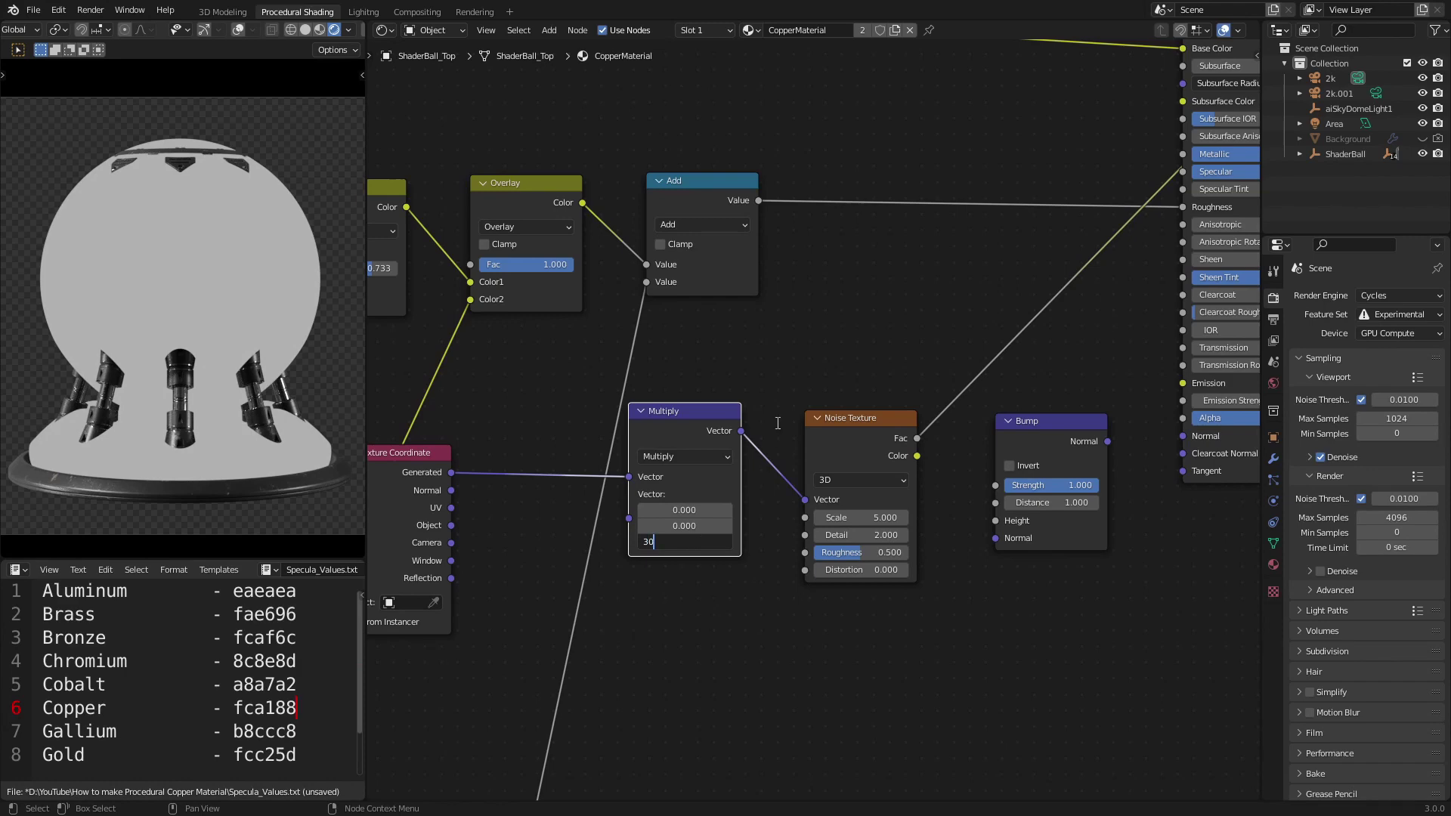
type("30")
key("Return")
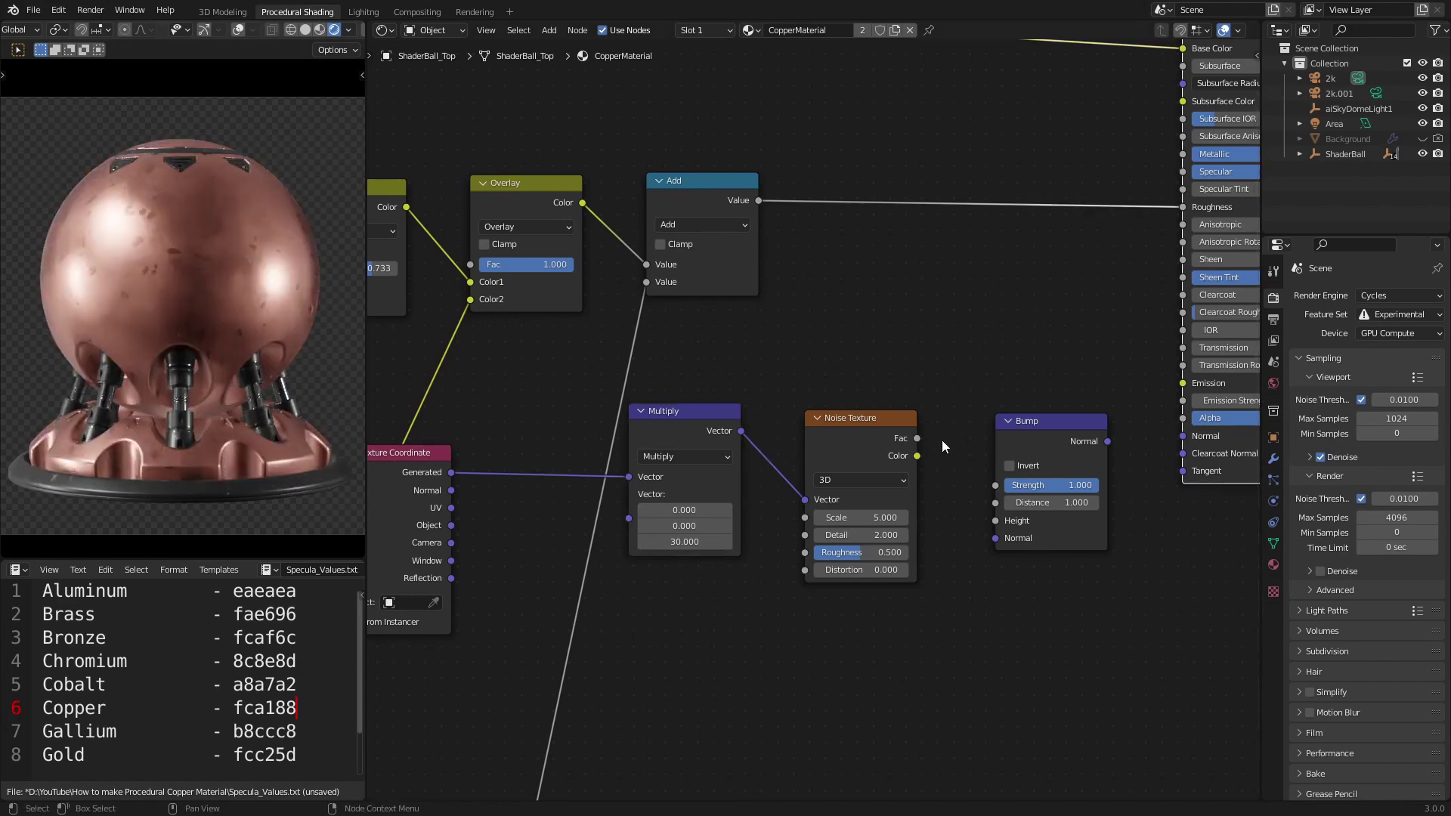
Set the Roughness of the noise beside the Bump node to 1 and its Detail to 8.
left_click_drag(917, 439, 964, 471)
left_click_drag(999, 520, 937, 556)
left_click(845, 534)
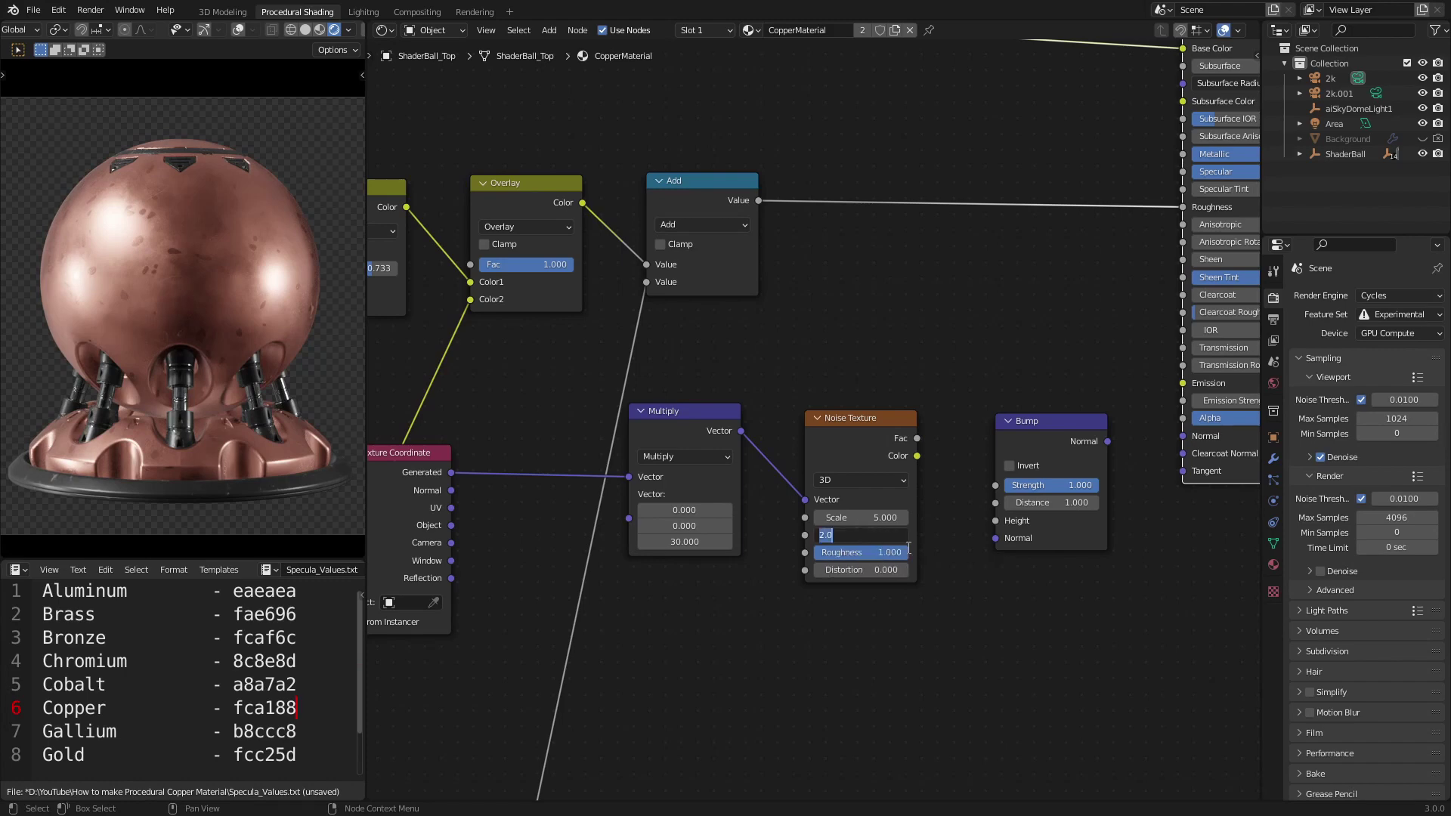
type("8")
key("Return")
Connect the stretched noise's Fac to the Bump Height and the Bump Normal to the Principled BSDF's Normal.
left_click_drag(917, 439, 940, 458)
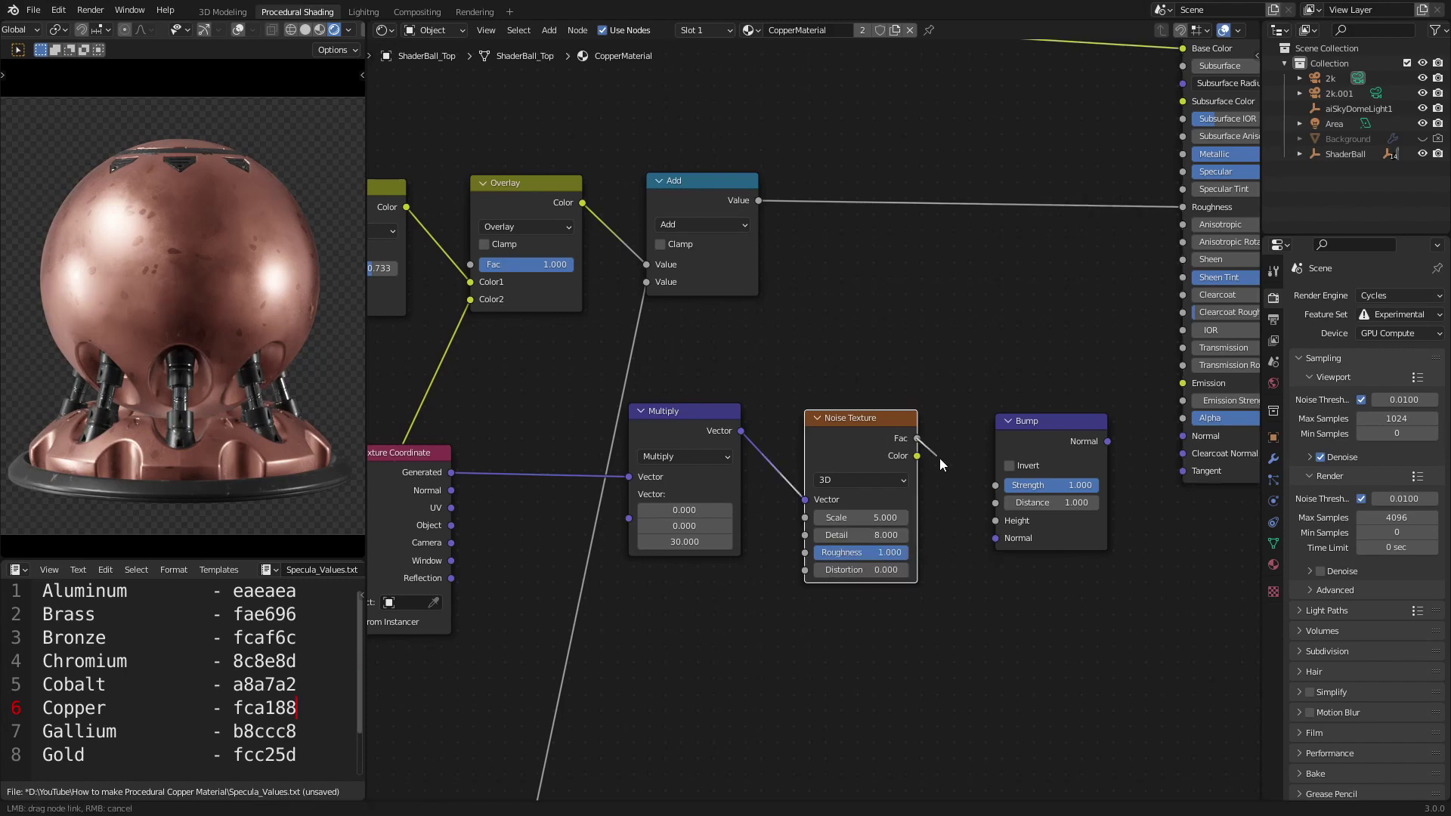
left_click_drag(1004, 523, 996, 521)
left_click(1218, 472, "ctrl+shift")
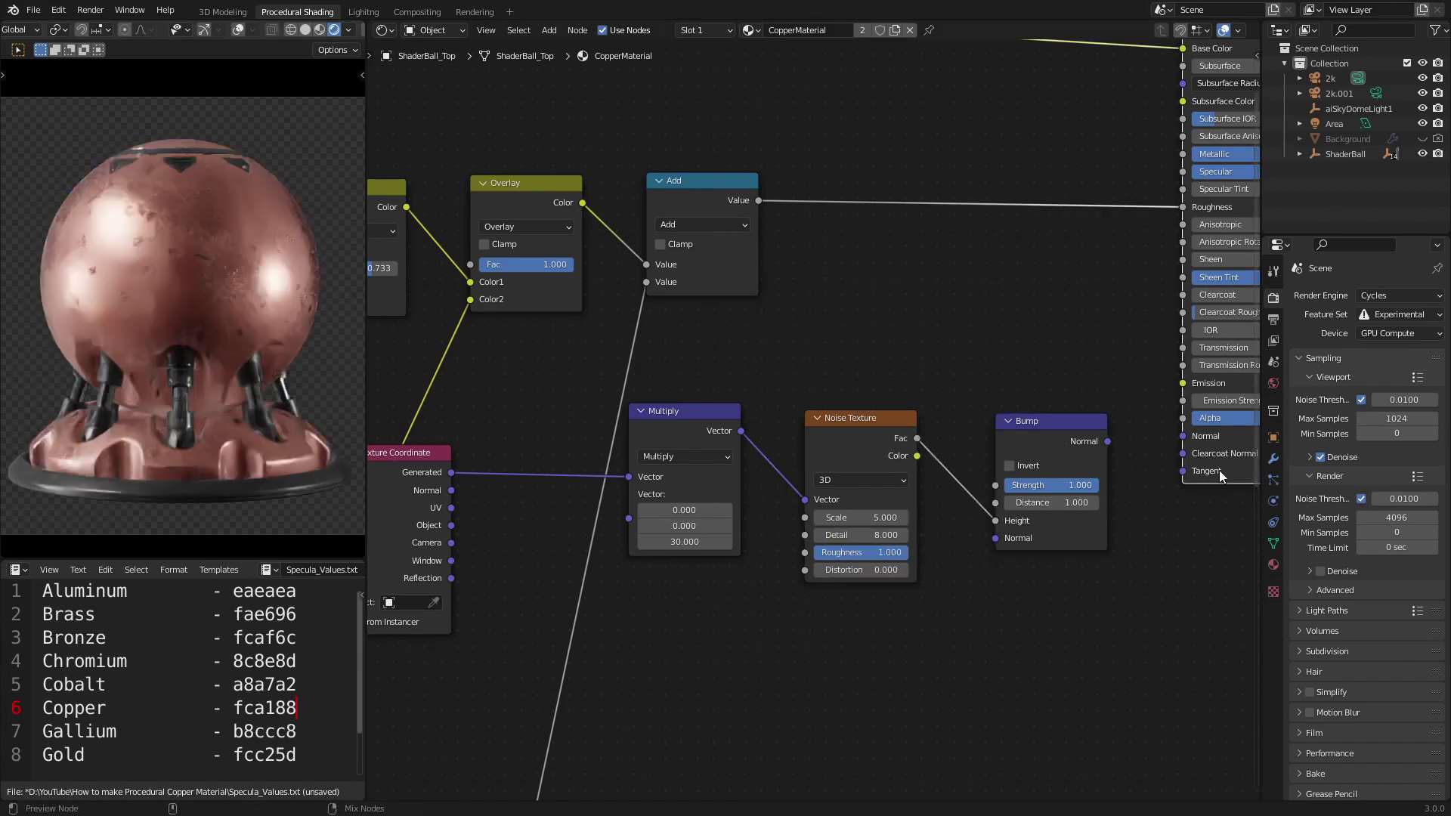
left_click_drag(1109, 441, 1184, 437)
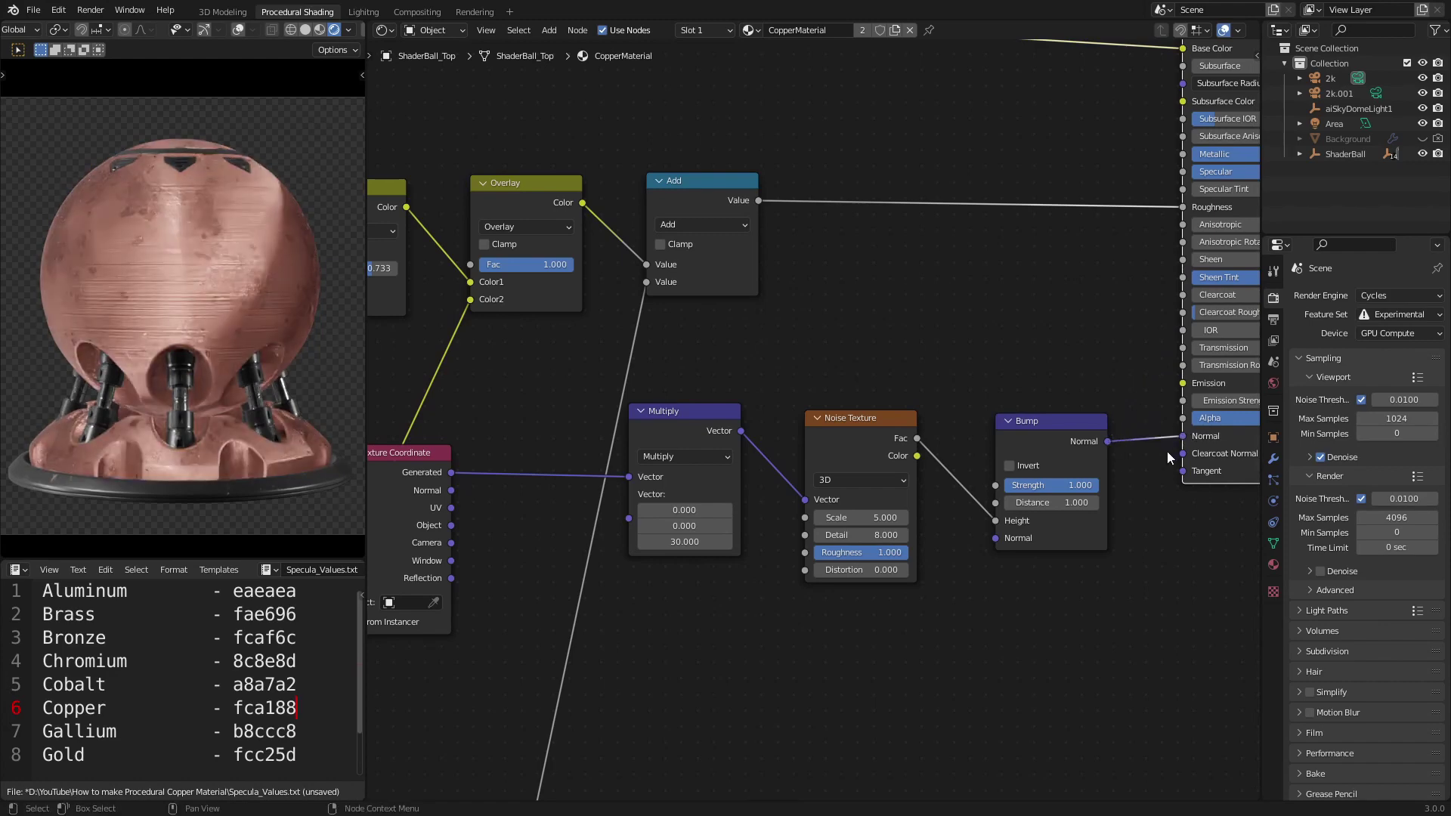
Set the Bump node's Strength to 0.2 and Distance to 0.02.
double_click(1080, 488)
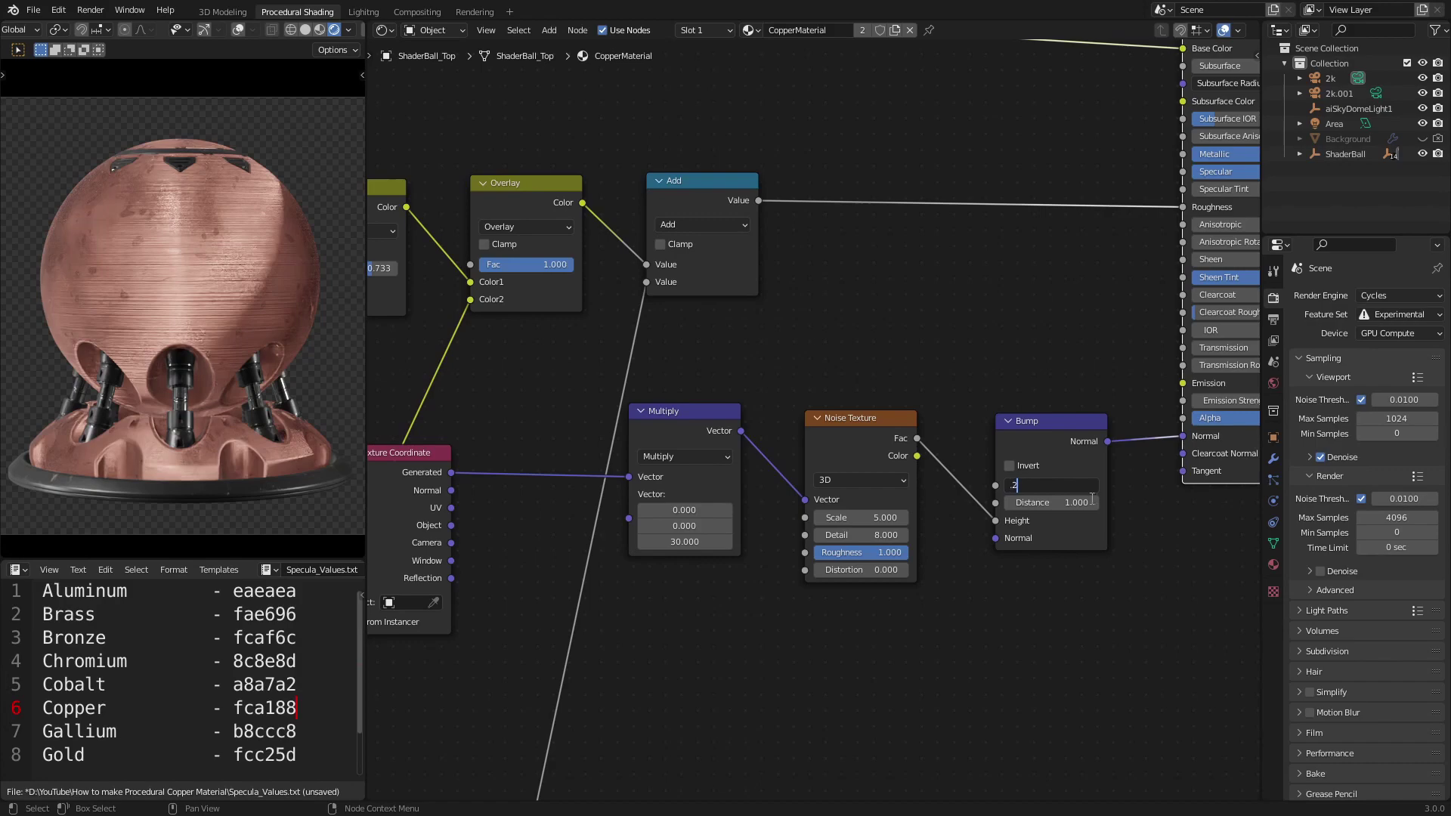
type(".2")
key("Tab")
type(".02")
key("Return")
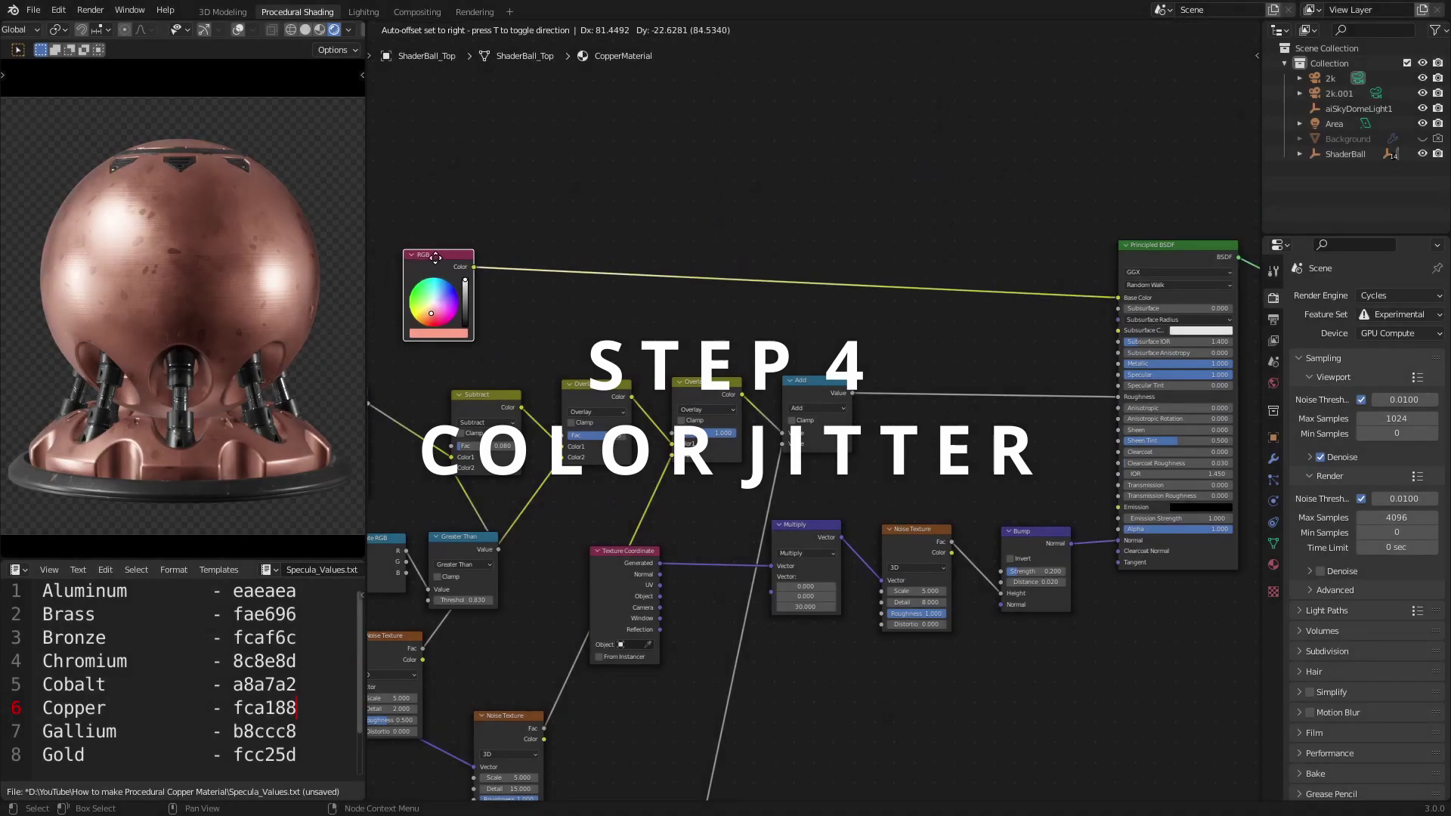
Reposition the Principled BSDF and place a new Noise Texture above the link from the RGB node to Base Color.
scroll(645, 308, "up", 1)
middle_click_drag(645, 307, 692, 321)
left_click_drag(1216, 260, 1222, 236)
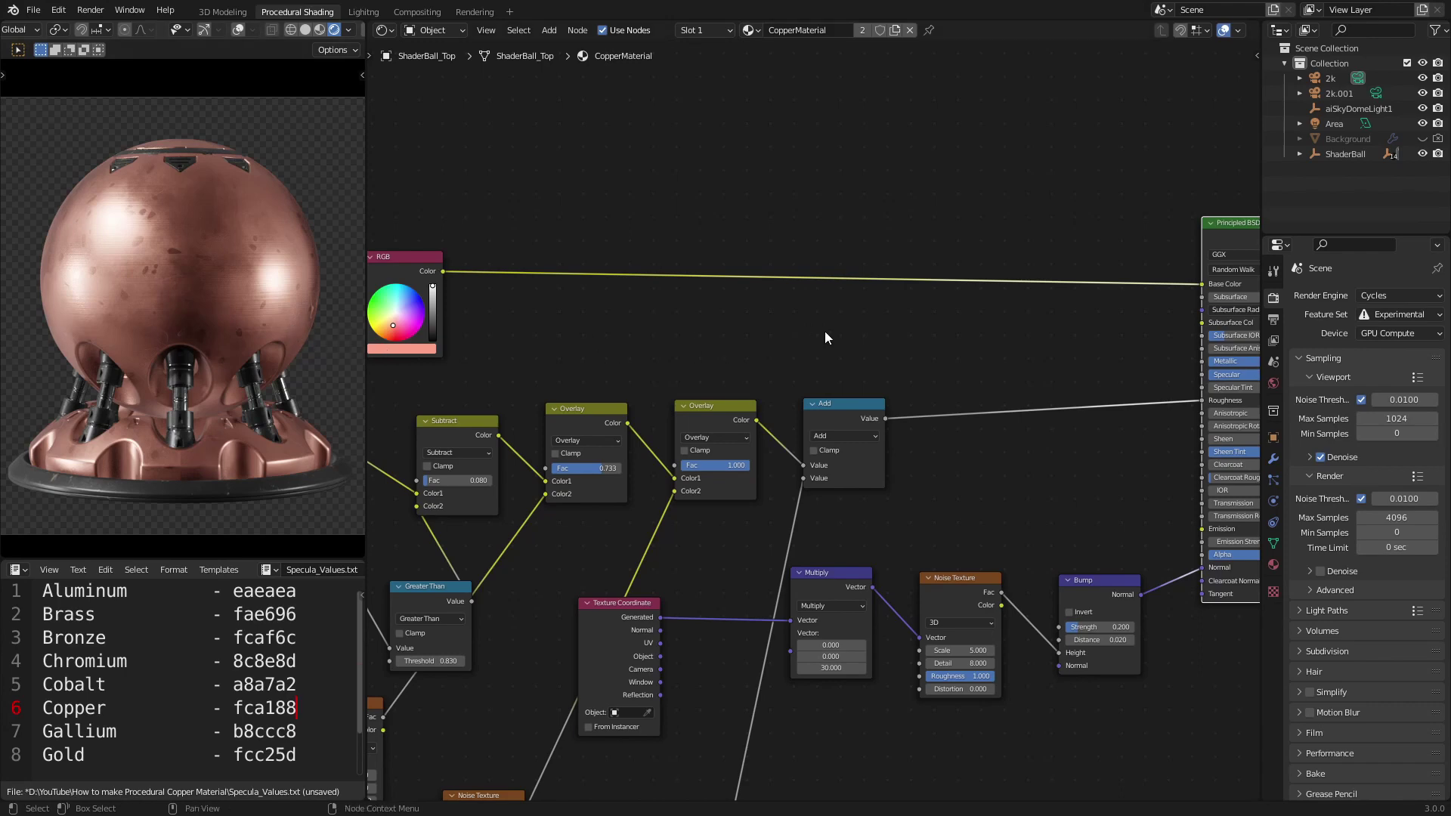
key("shift+a")
left_click(796, 392)
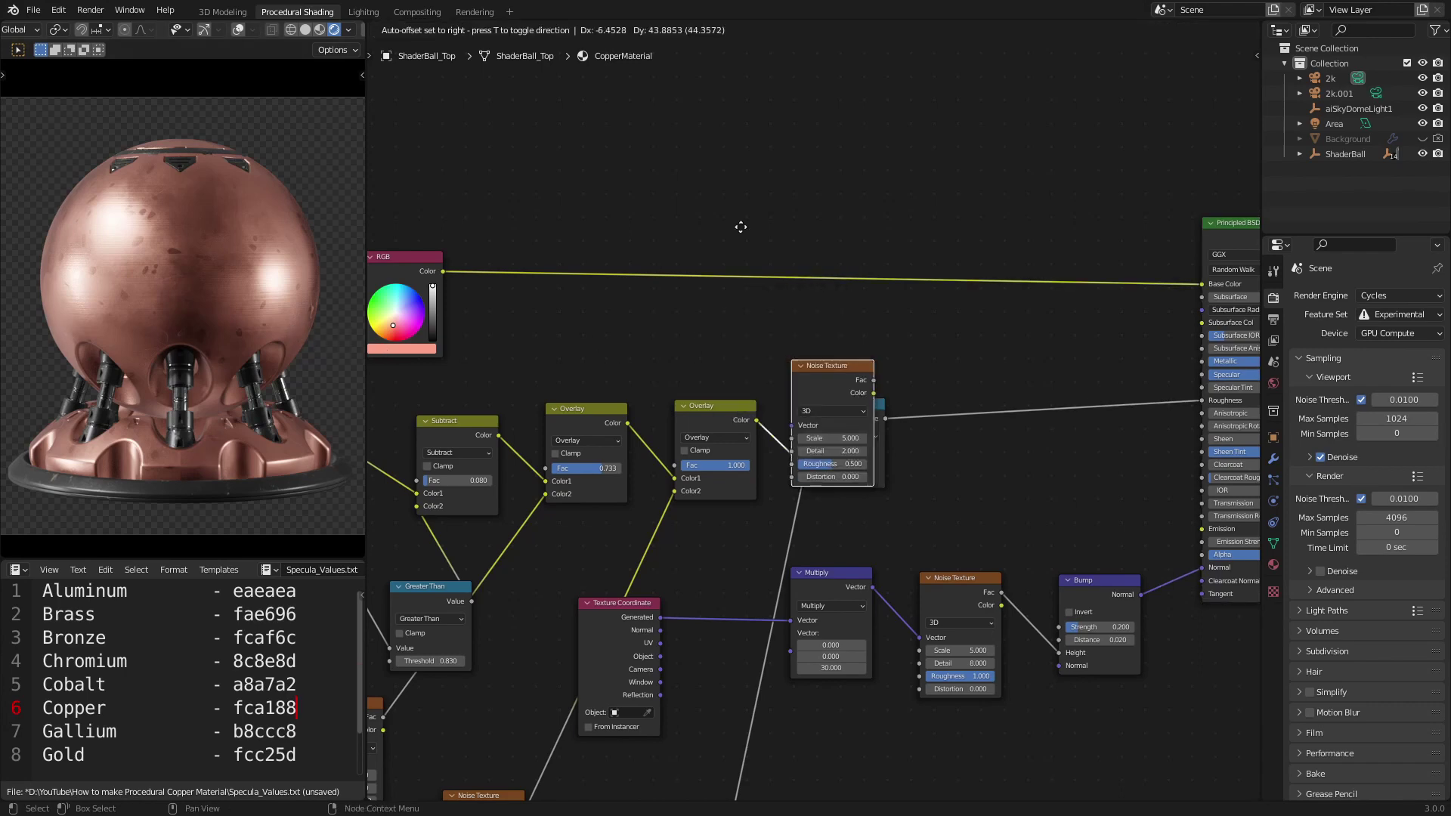
left_click(643, 106)
Insert a copy of the Overlay node before Base Color, with the new noise's Color in Color2, and lower its Fac.
left_click(605, 428)
key("shift+d")
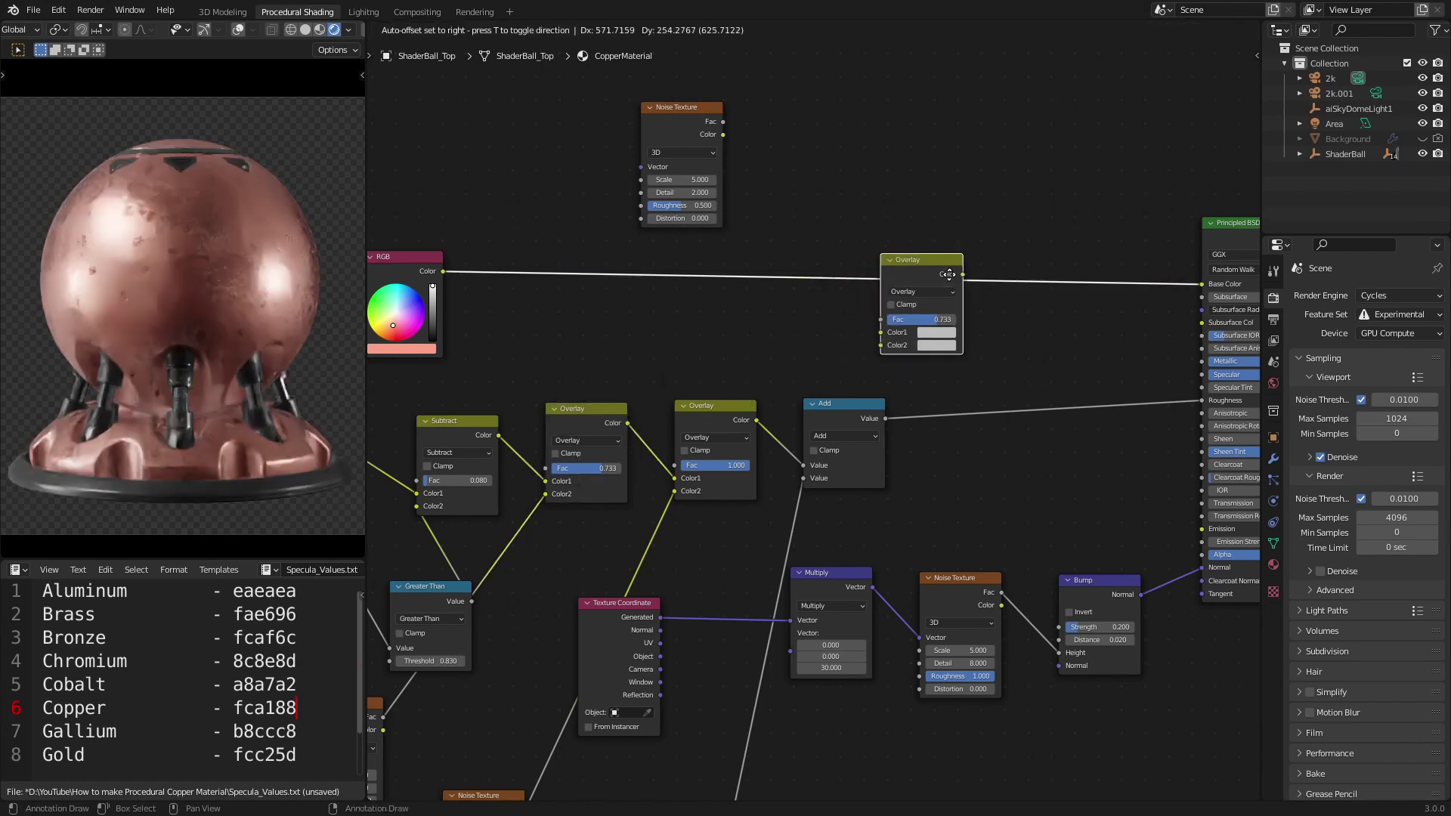
left_click(975, 260)
left_click_drag(723, 135, 927, 325)
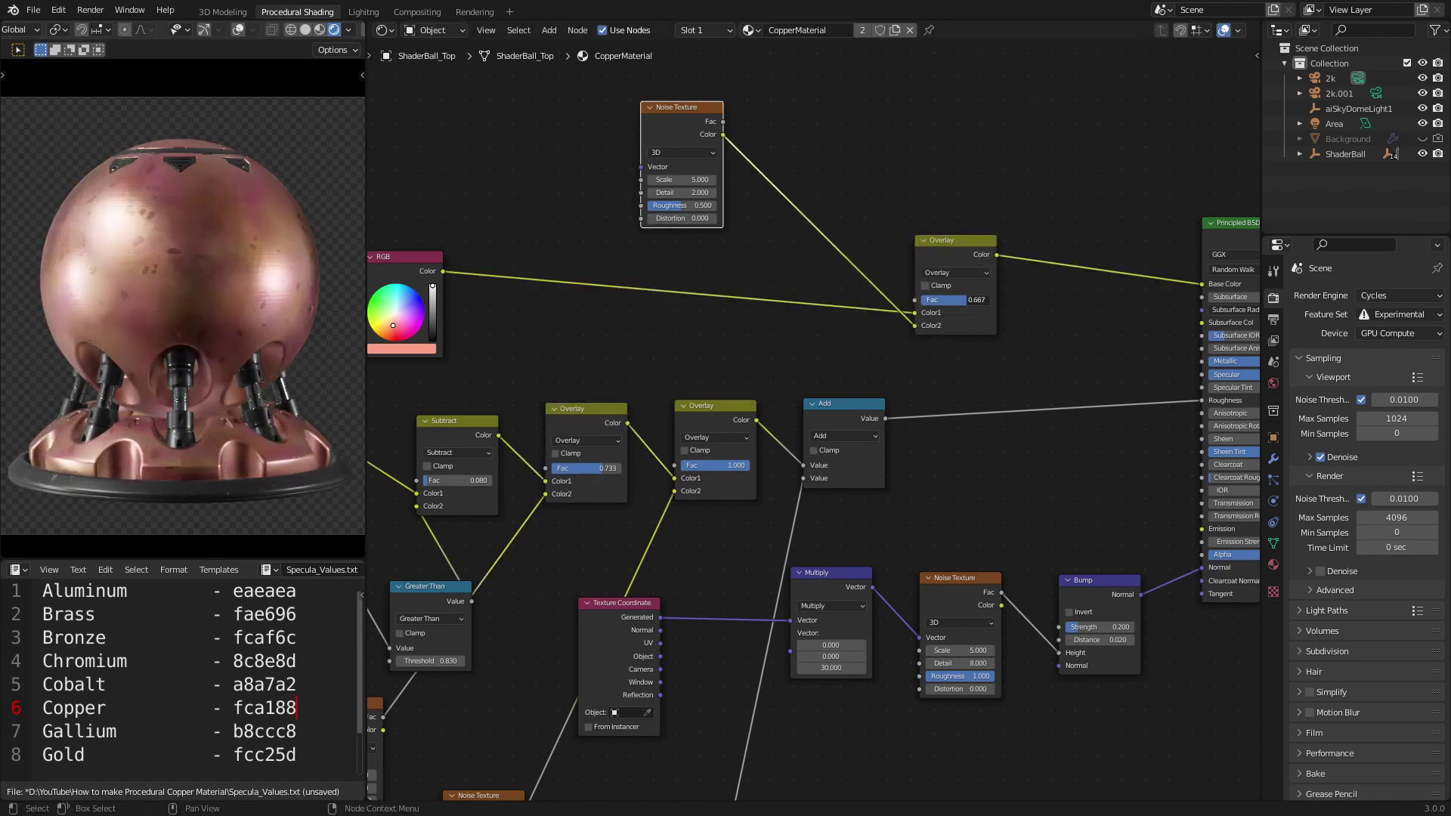
left_click_drag(968, 300, 951, 300)
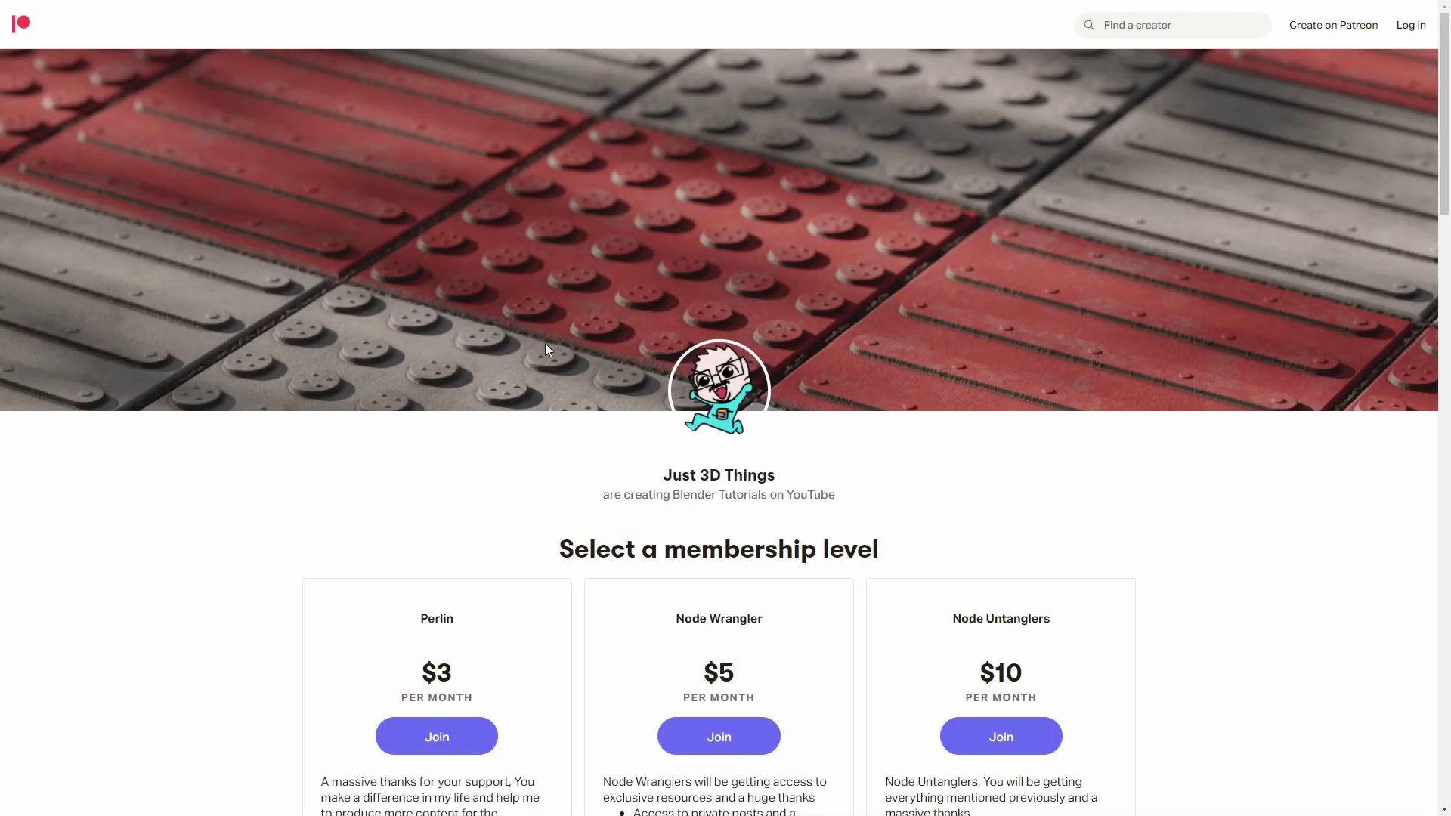
scroll(1215, 380, "down", 7)
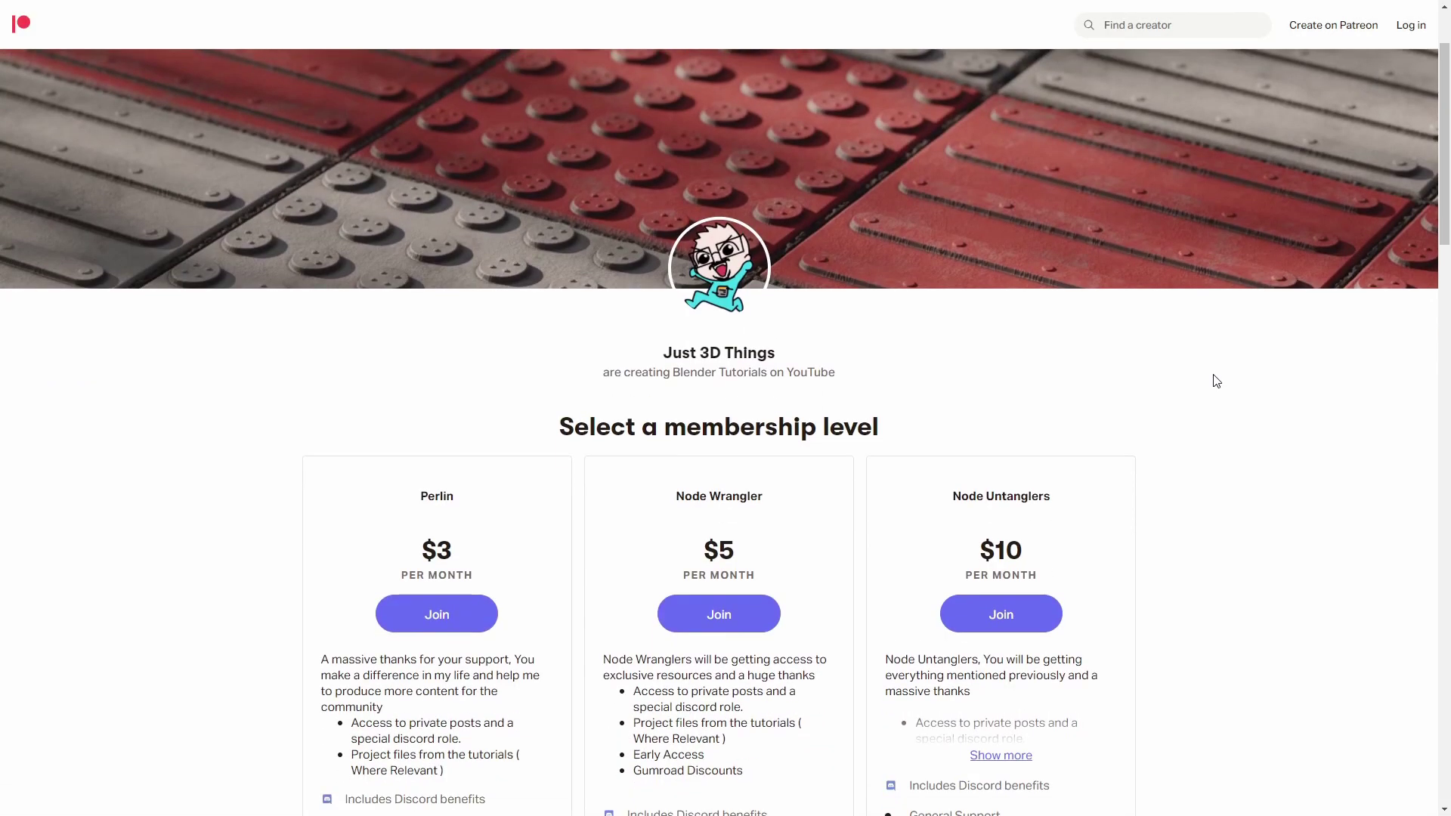
scroll(1219, 384, "down", 5)
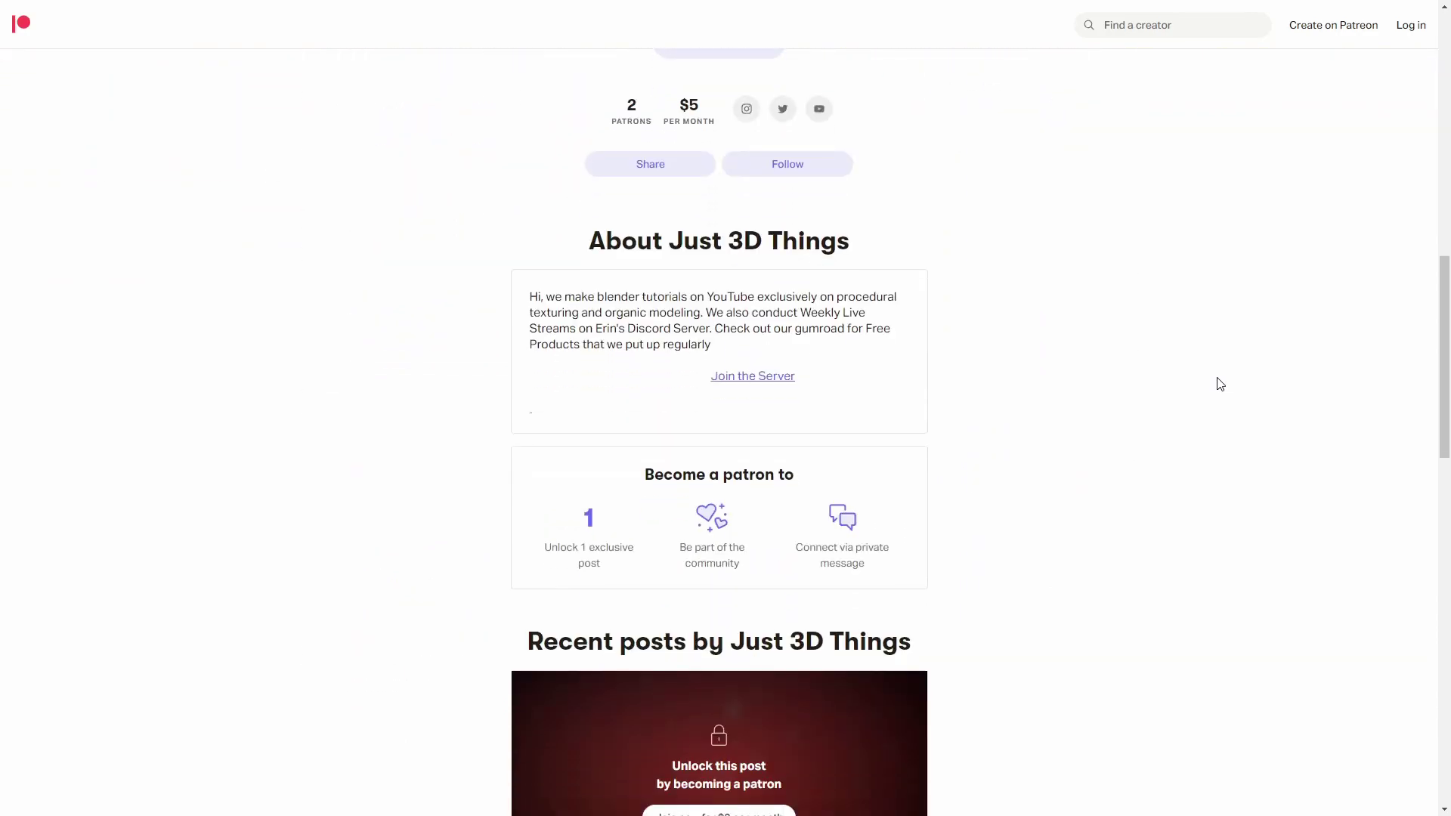